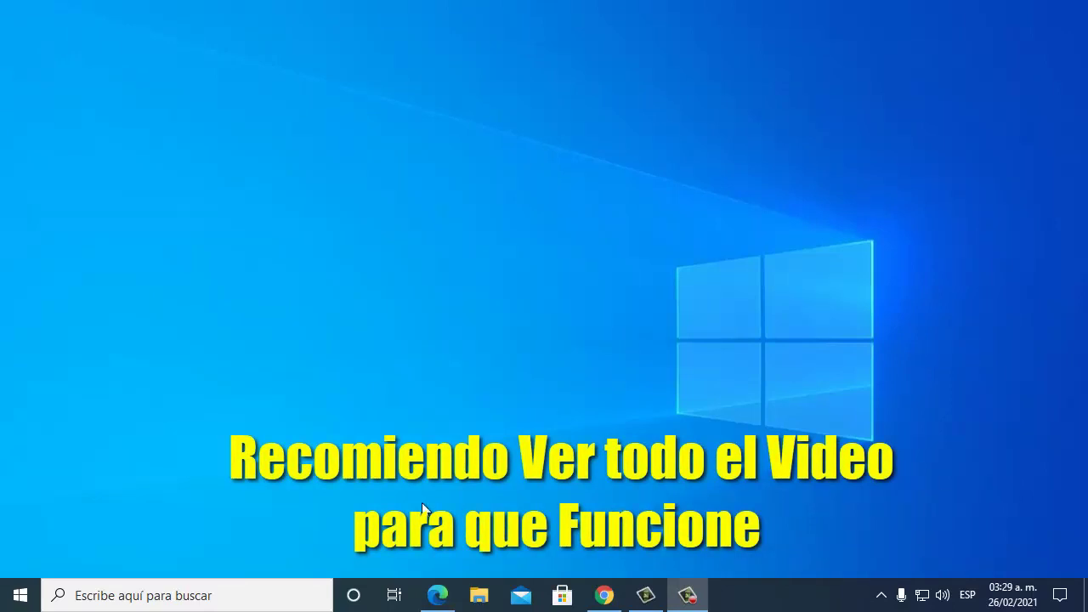
Find and open the Servicios application, maximize its window and keep the services sorted by name in ascending order.
{"action": "left_click", "coordinate": [195, 596]}
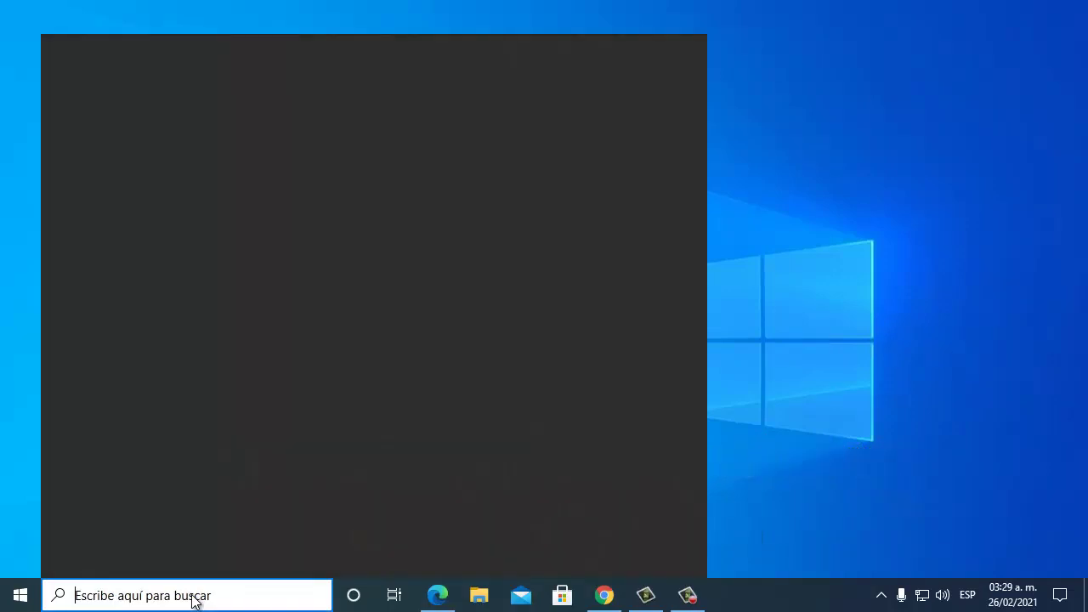
{"action": "type", "text": "servi"}
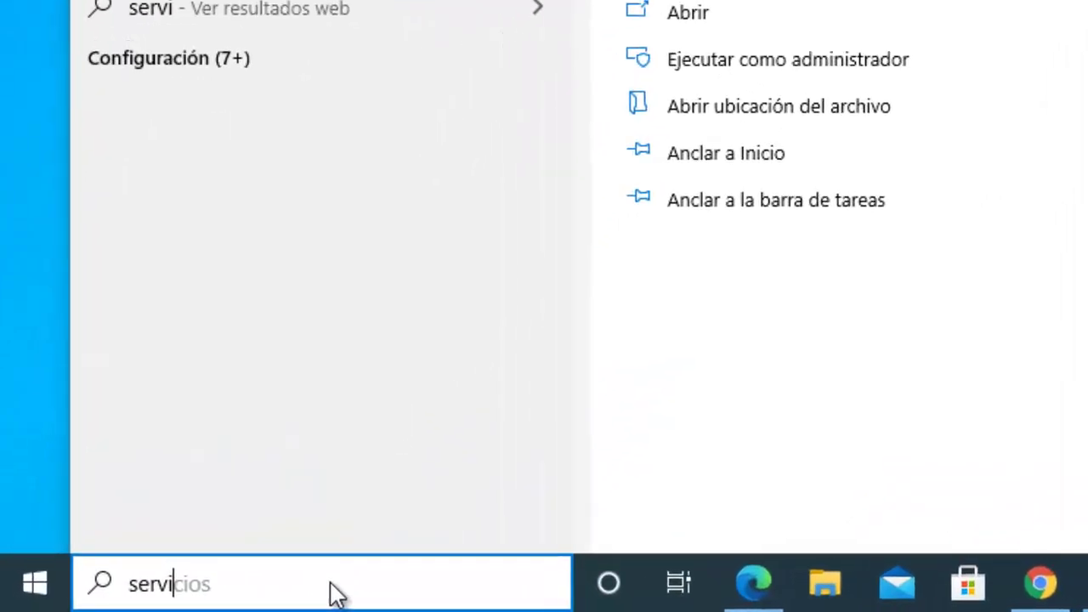
{"action": "type", "text": "cios"}
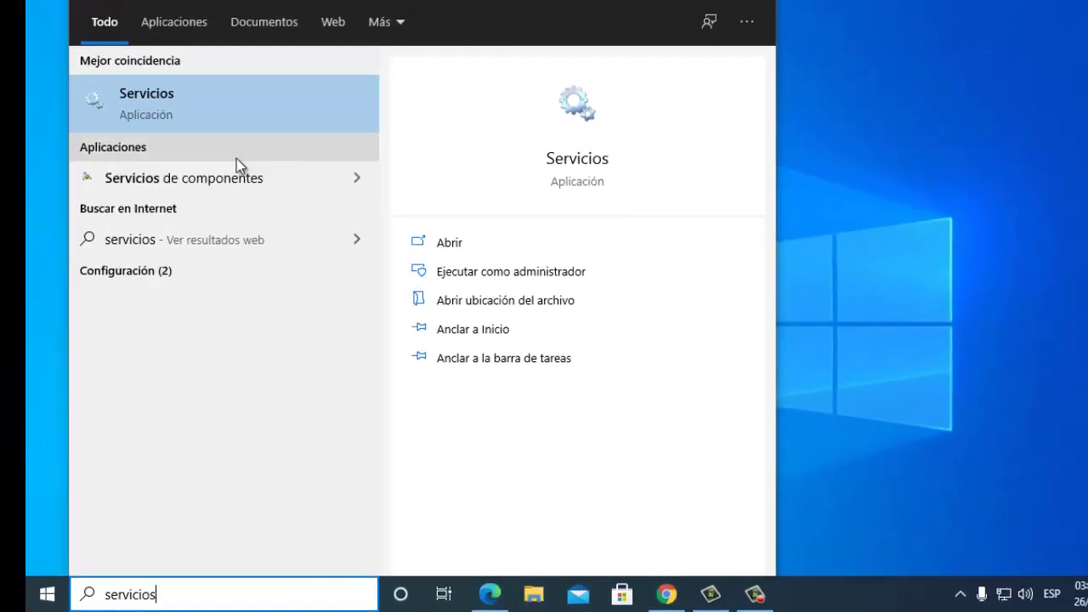
{"action": "left_click", "coordinate": [189, 139]}
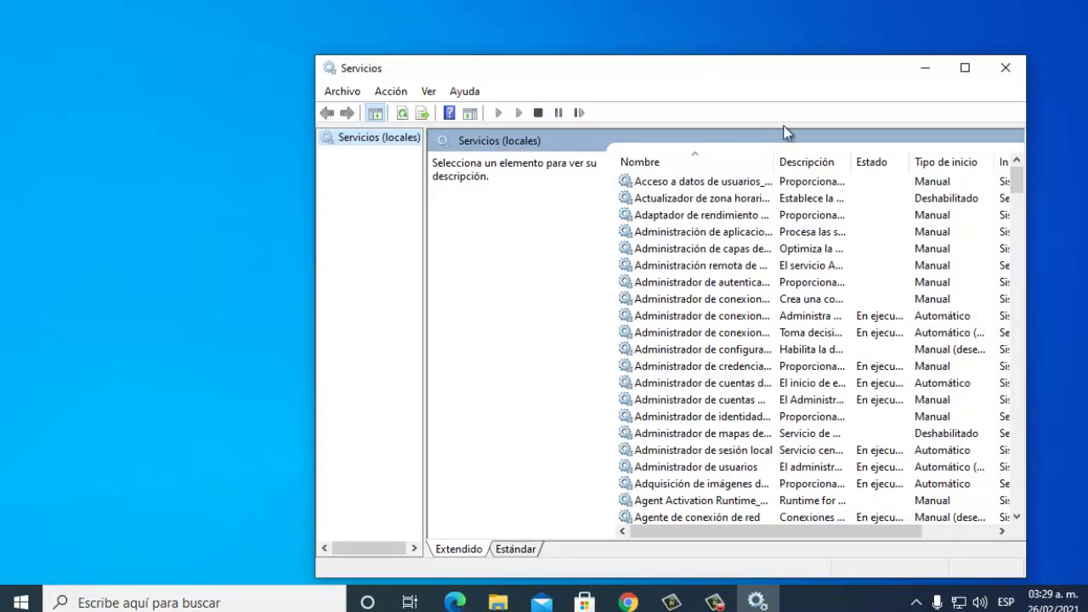
{"action": "left_click", "coordinate": [967, 68]}
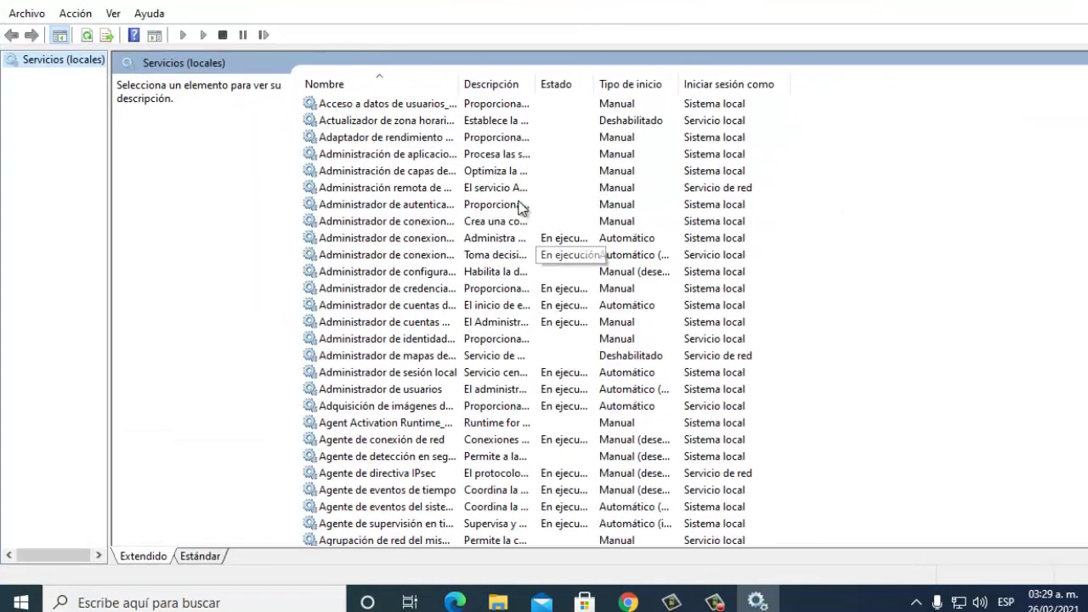
{"action": "left_click", "coordinate": [398, 87]}
{"action": "left_click", "coordinate": [398, 88]}
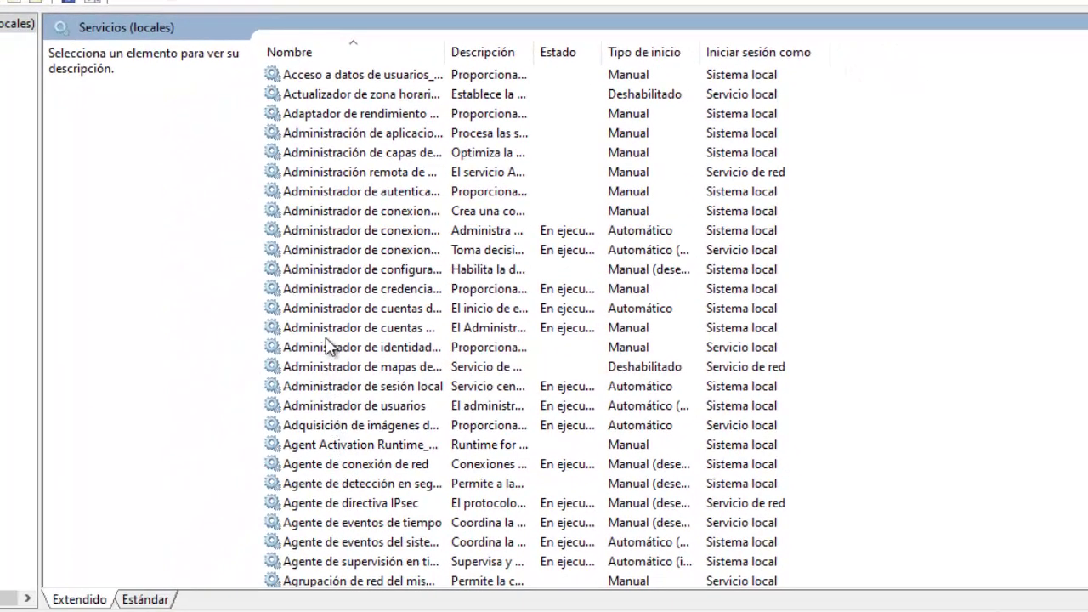
Set the startup type of the Autenticación natural service to Deshabilitado and apply the change.
{"action": "left_click", "coordinate": [341, 464]}
{"action": "scroll", "coordinate": [336, 493], "scroll_direction": "down", "scroll_amount": 5}
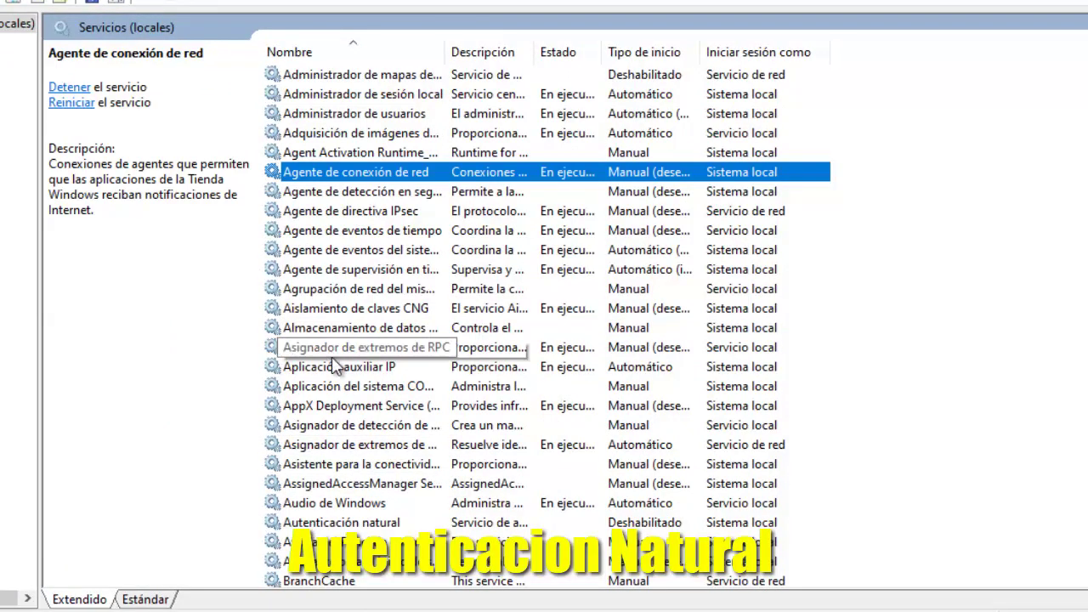
{"action": "left_click", "coordinate": [338, 522]}
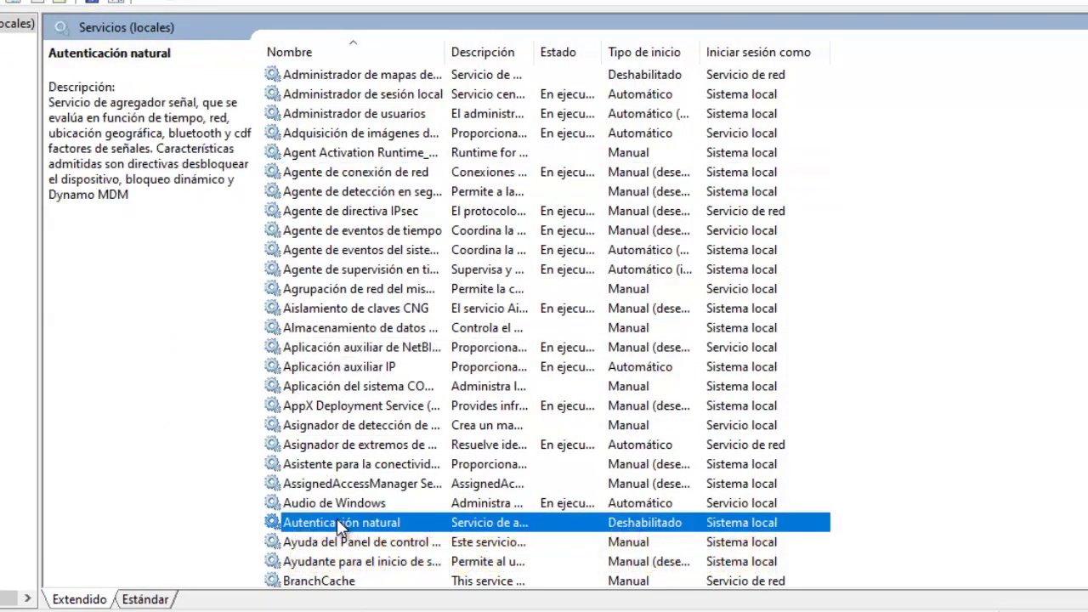
{"action": "right_click", "coordinate": [336, 518]}
{"action": "left_click", "coordinate": [396, 474]}
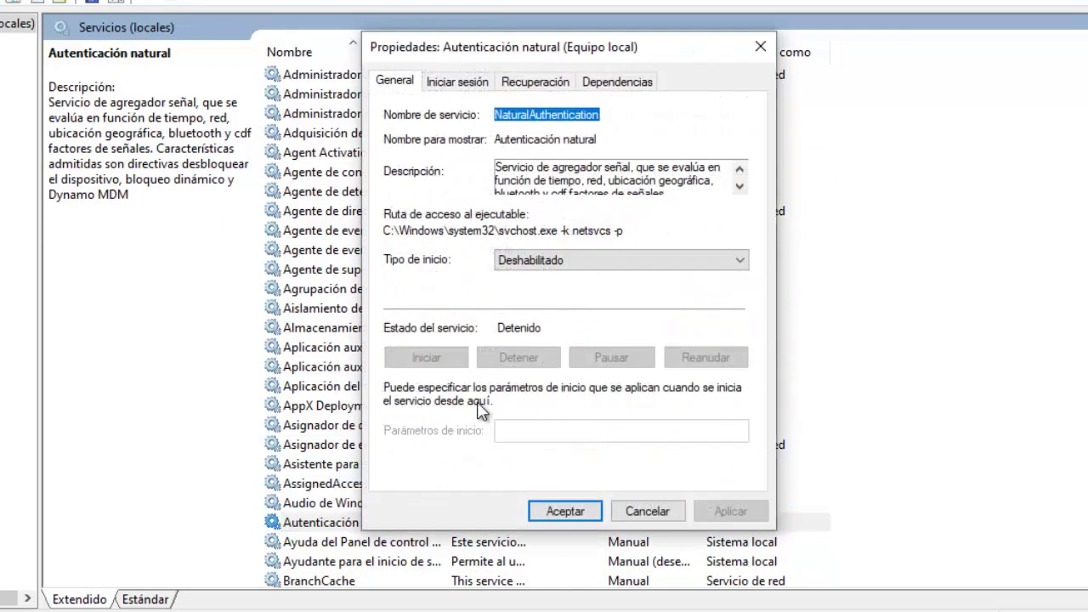
{"action": "left_click", "coordinate": [543, 263]}
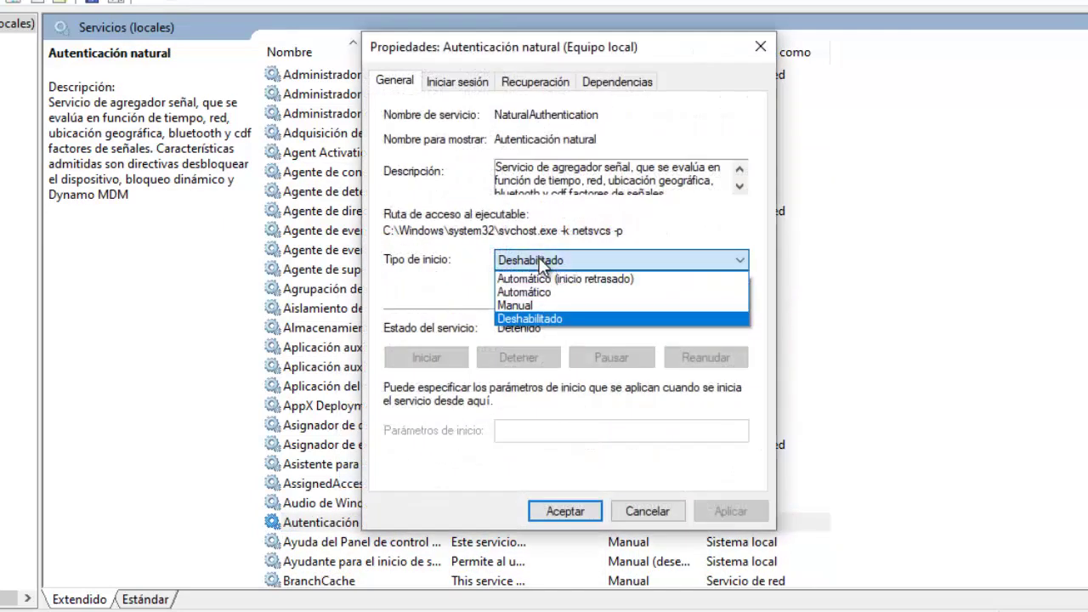
{"action": "left_click", "coordinate": [528, 320]}
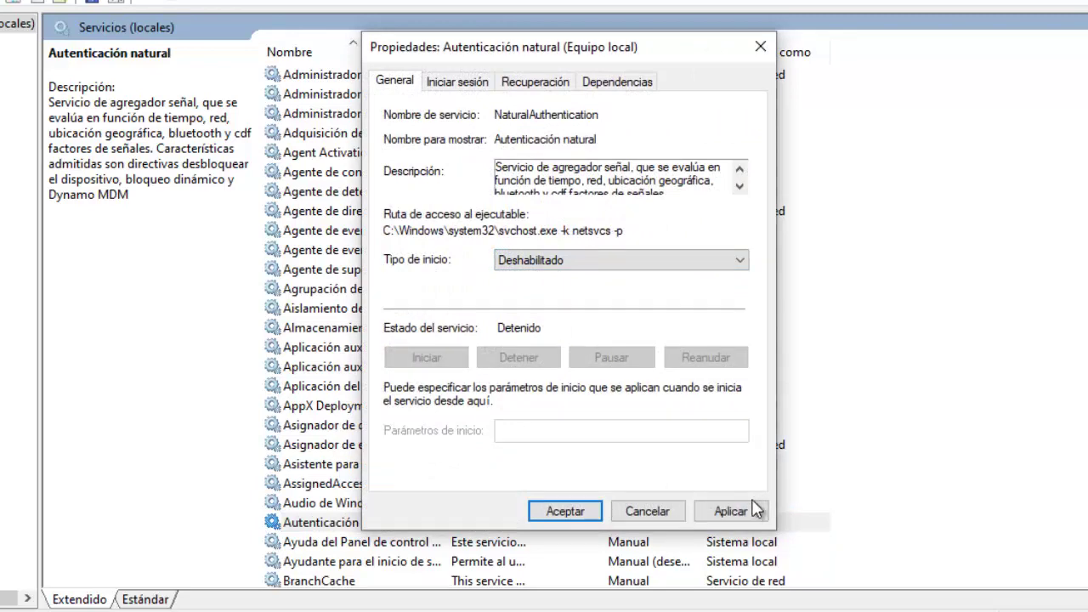
{"action": "left_click", "coordinate": [752, 512]}
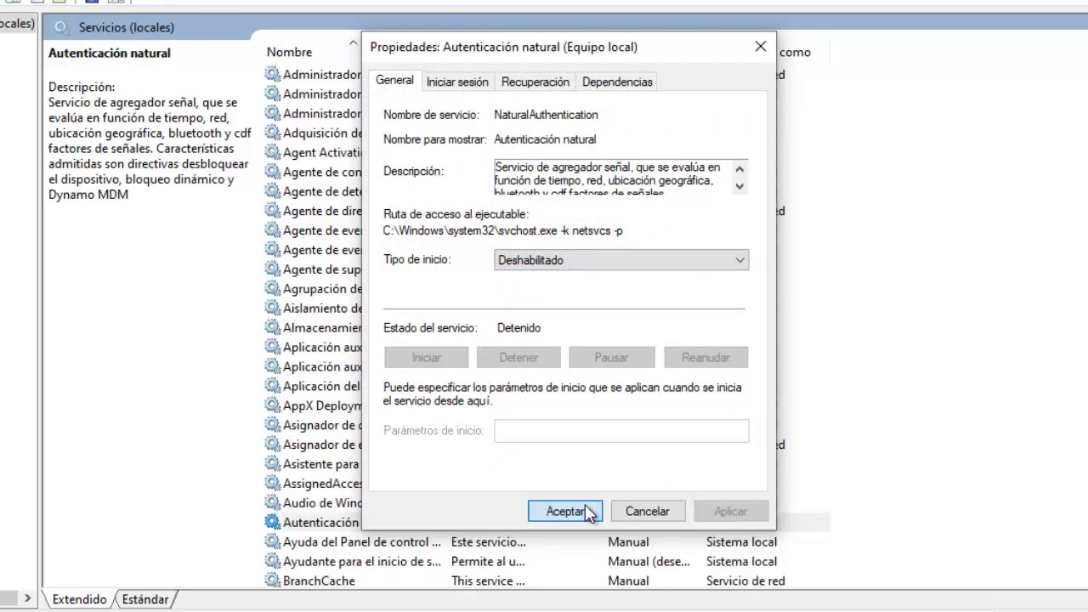
{"action": "left_click", "coordinate": [587, 510]}
{"action": "scroll", "coordinate": [374, 485], "scroll_direction": "down", "scroll_amount": 1}
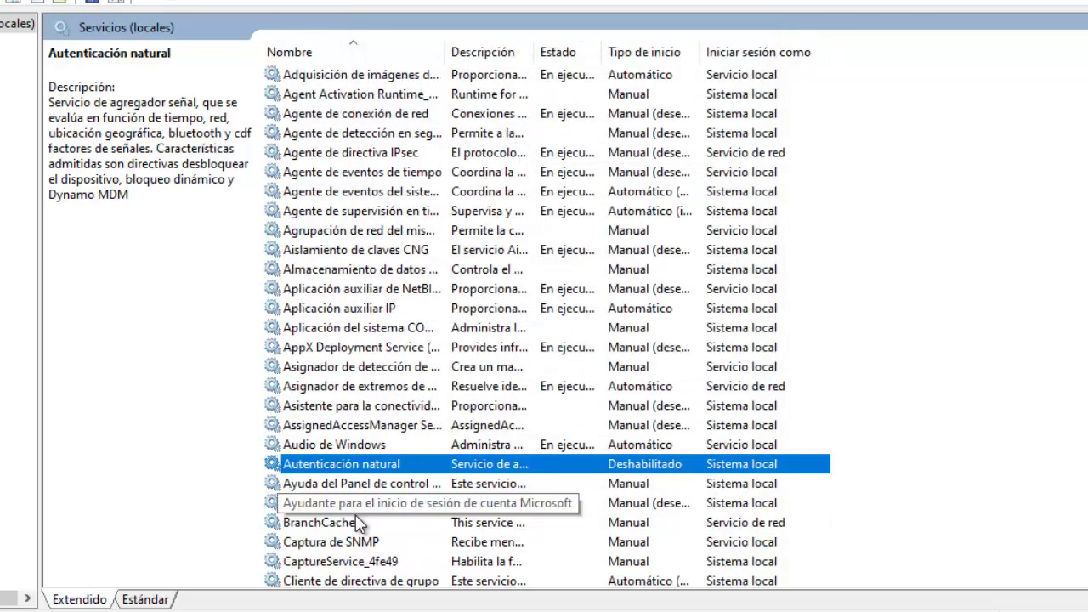
{"action": "left_click", "coordinate": [361, 407]}
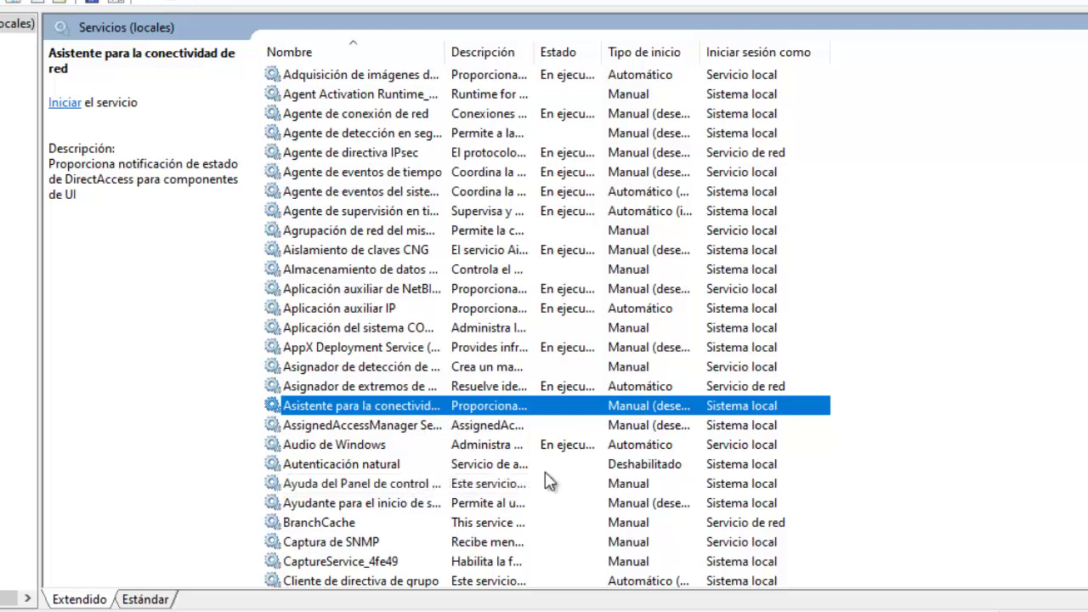
{"action": "scroll", "coordinate": [549, 482], "scroll_direction": "down", "scroll_amount": 1}
{"action": "scroll", "coordinate": [548, 482], "scroll_direction": "up", "scroll_amount": 1}
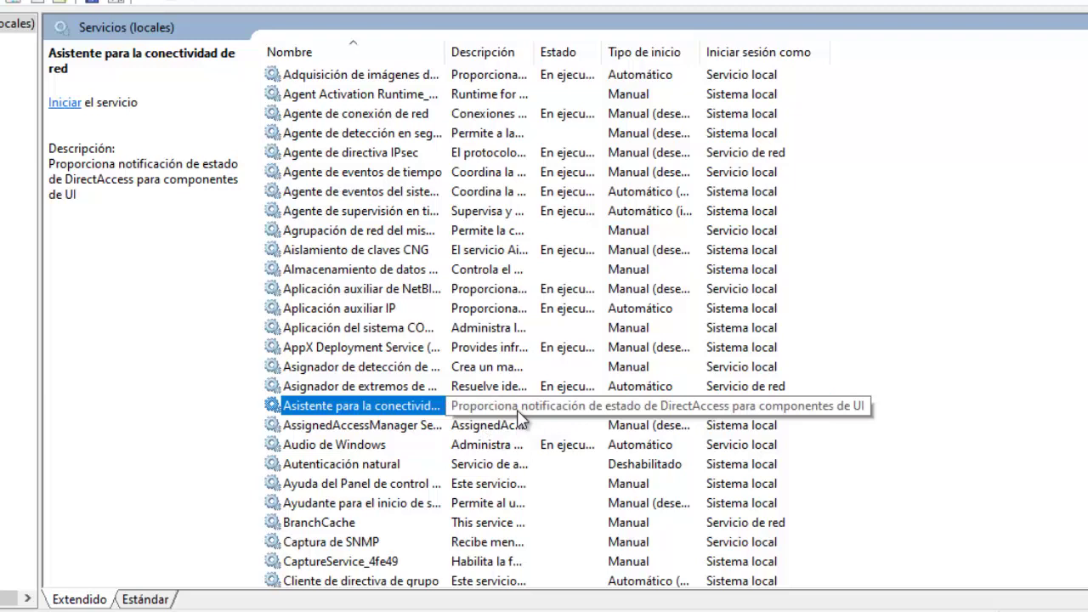
Set the startup type of the Administrador de mapas descargado service to Deshabilitado and apply the change.
{"action": "scroll", "coordinate": [519, 417], "scroll_direction": "up", "scroll_amount": 4}
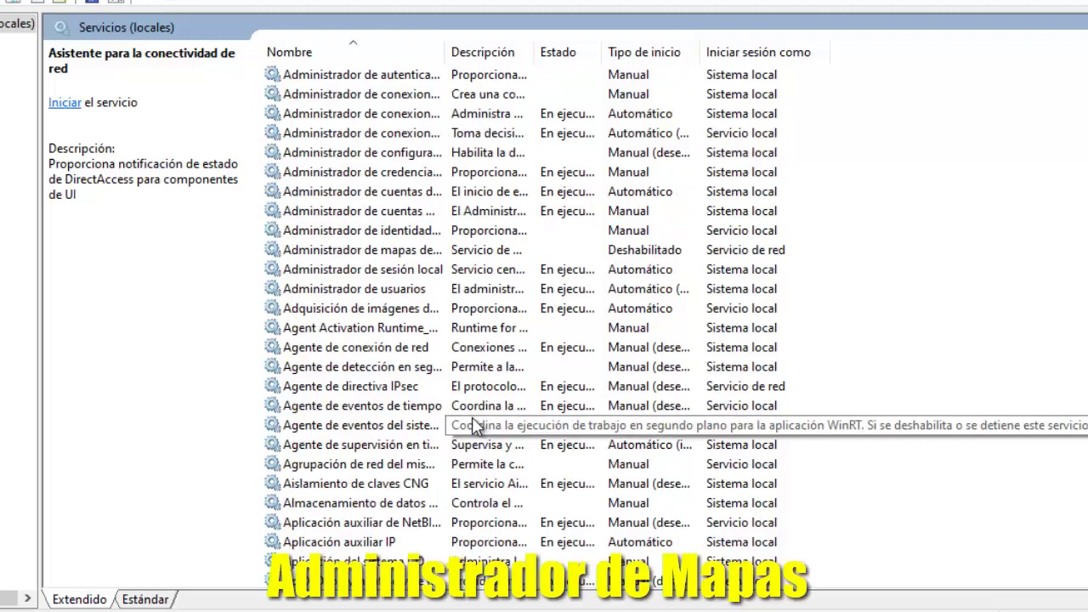
{"action": "left_click", "coordinate": [393, 258]}
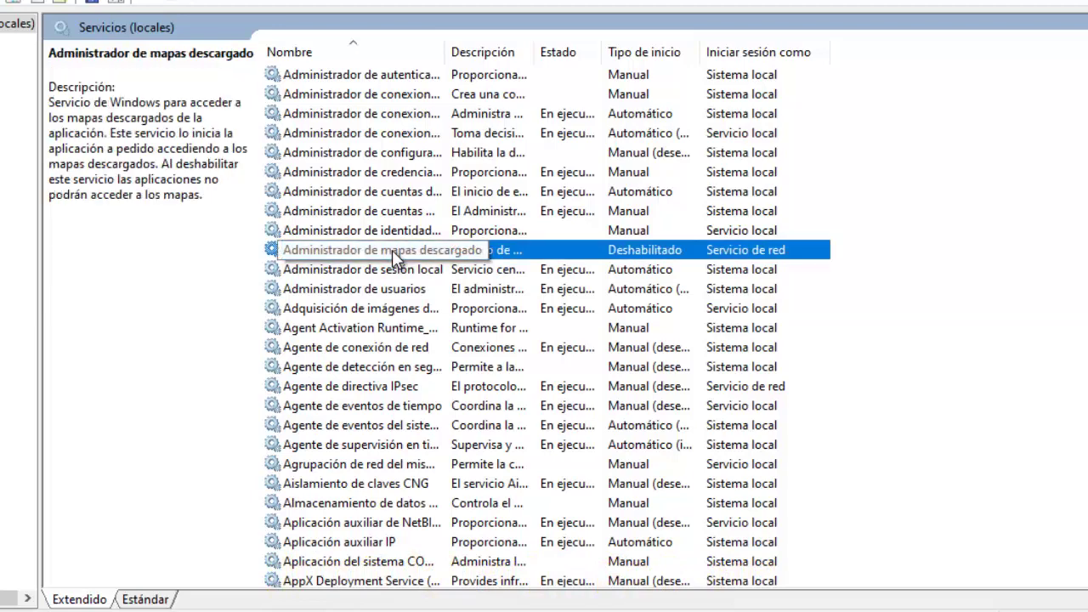
{"action": "right_click", "coordinate": [394, 254]}
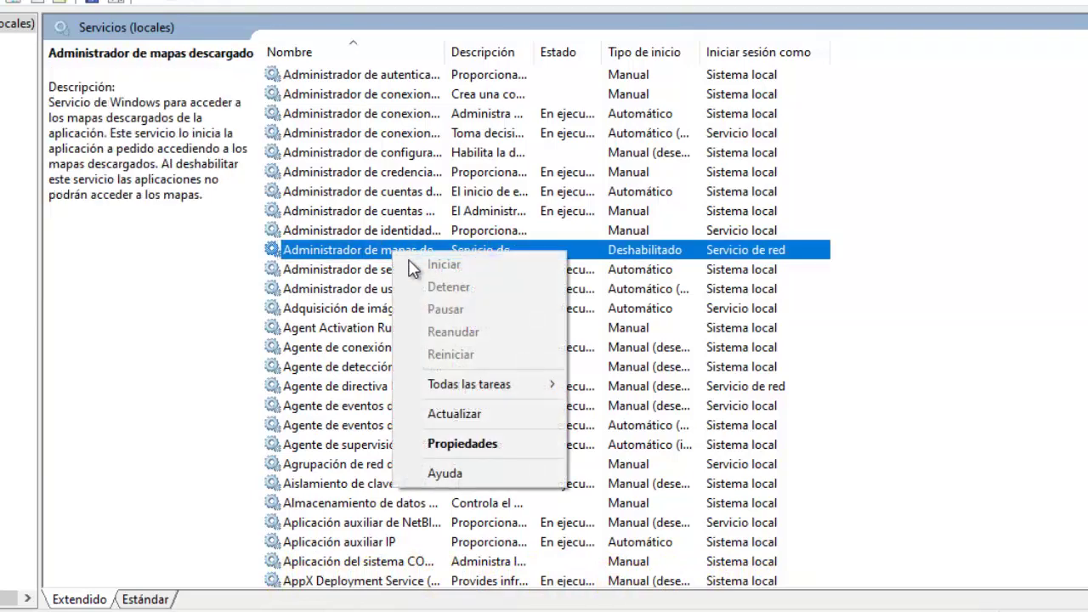
{"action": "left_click", "coordinate": [483, 444]}
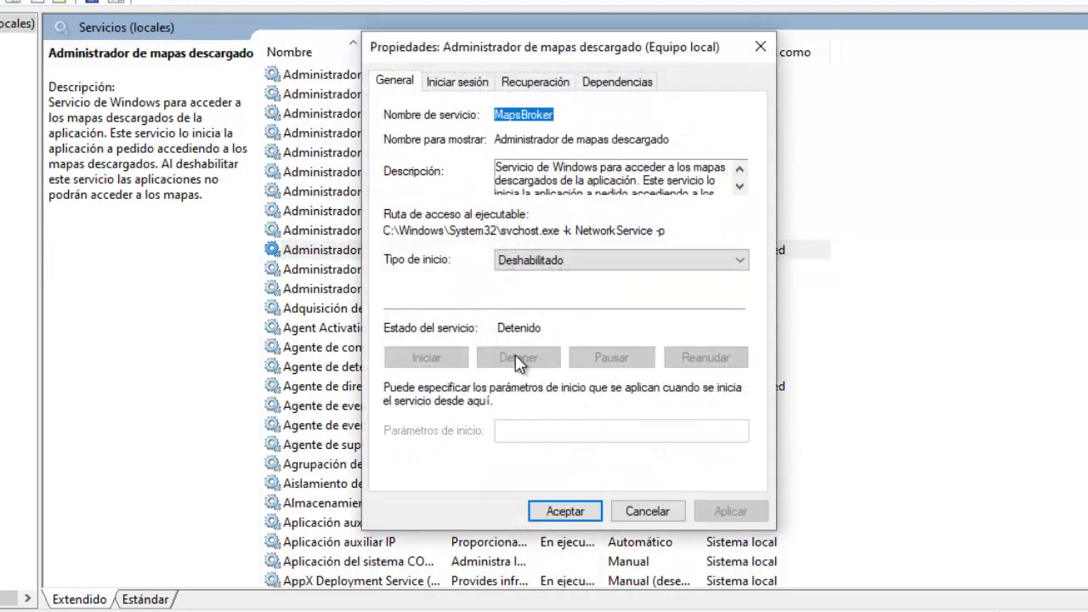
{"action": "left_click", "coordinate": [563, 265]}
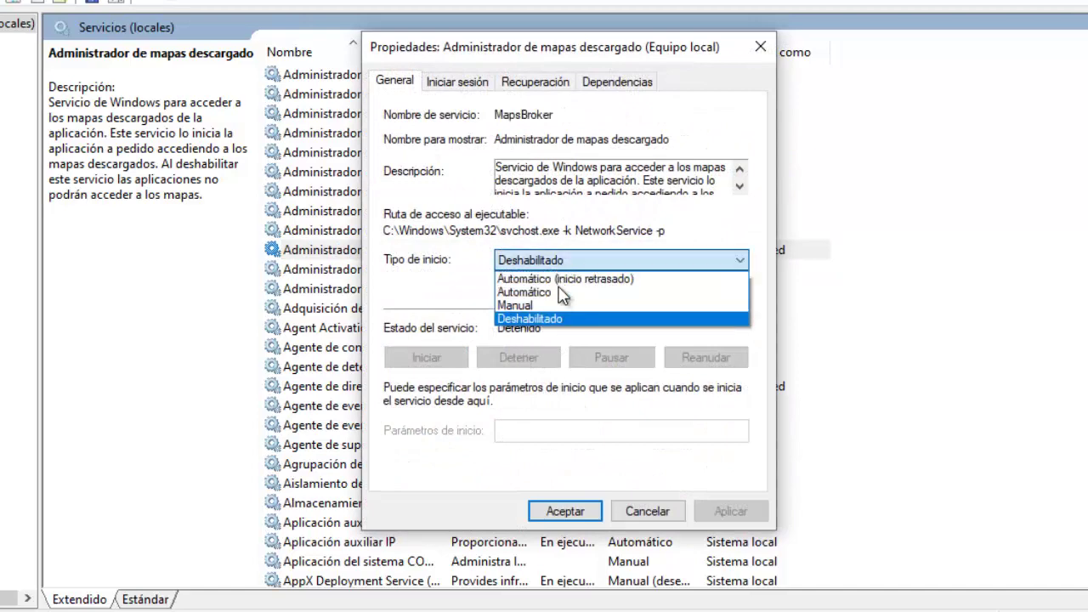
{"action": "left_click", "coordinate": [551, 323]}
{"action": "left_click", "coordinate": [719, 514]}
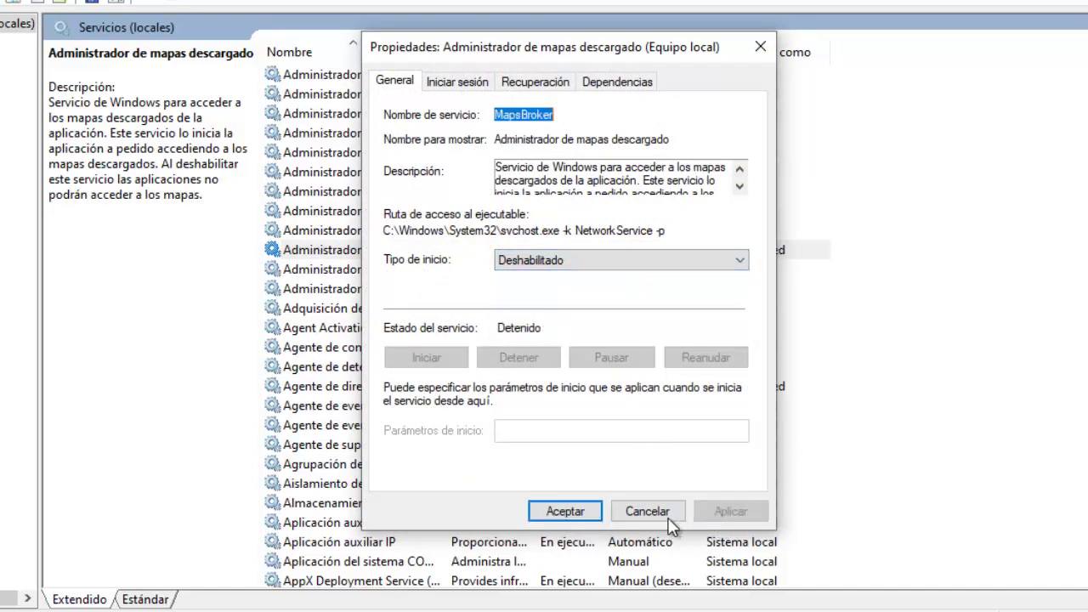
{"action": "left_click", "coordinate": [582, 514]}
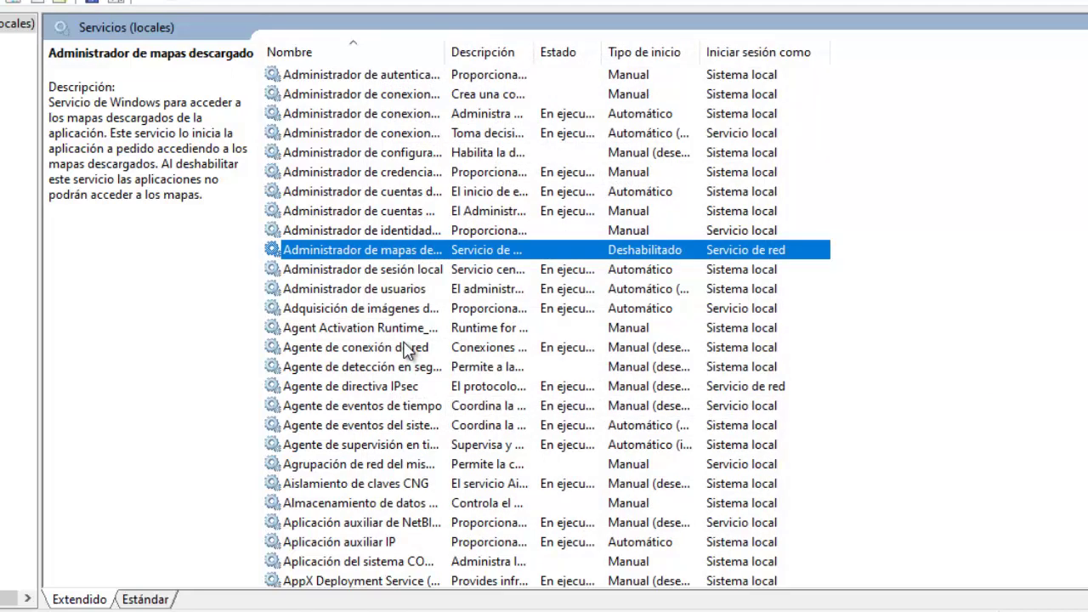
Stop the Cola de impresión service and set its startup type to Deshabilitado.
{"action": "scroll", "coordinate": [430, 389], "scroll_direction": "down", "scroll_amount": 5}
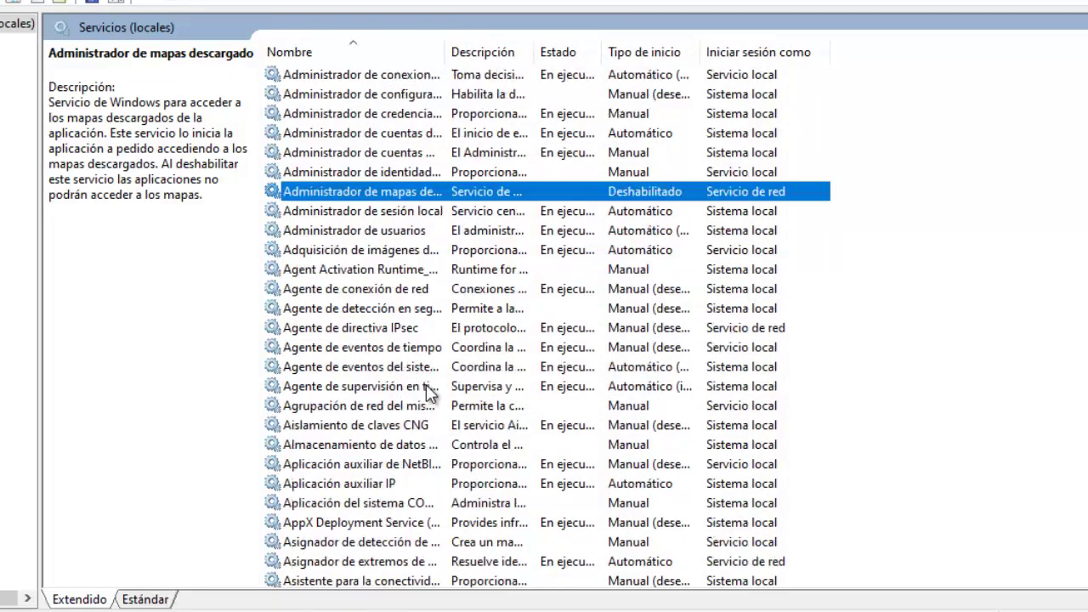
{"action": "scroll", "coordinate": [428, 395], "scroll_direction": "down", "scroll_amount": 2}
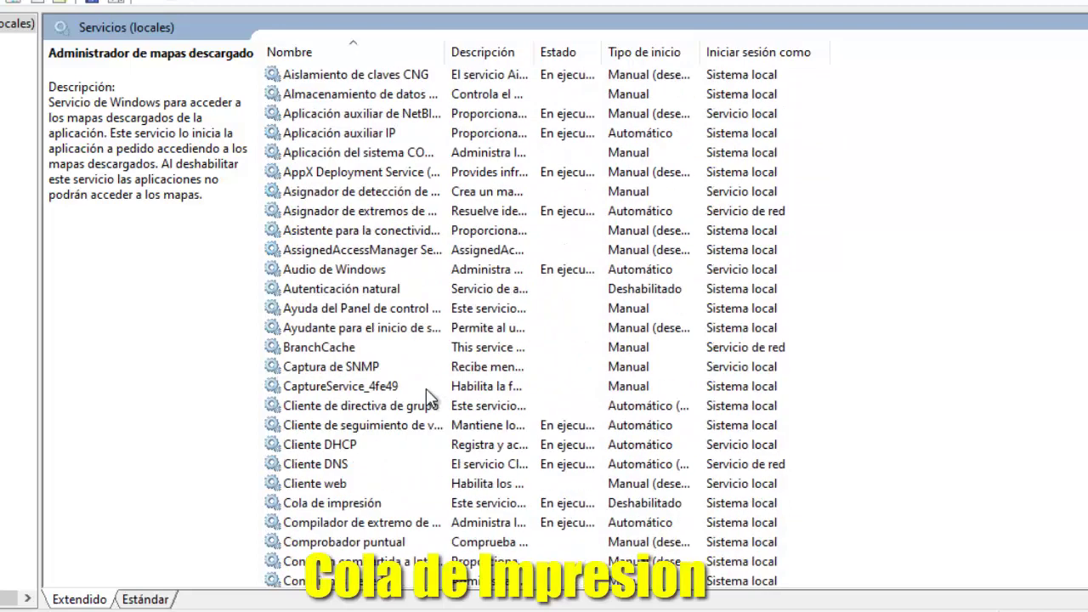
{"action": "scroll", "coordinate": [426, 389], "scroll_direction": "down", "scroll_amount": 6}
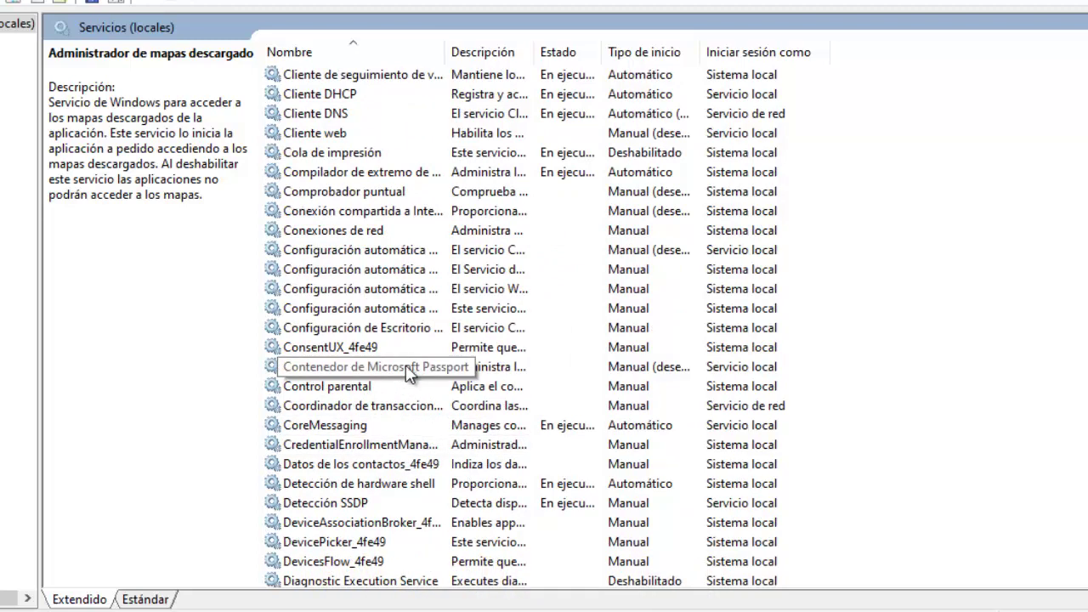
{"action": "left_click", "coordinate": [358, 157]}
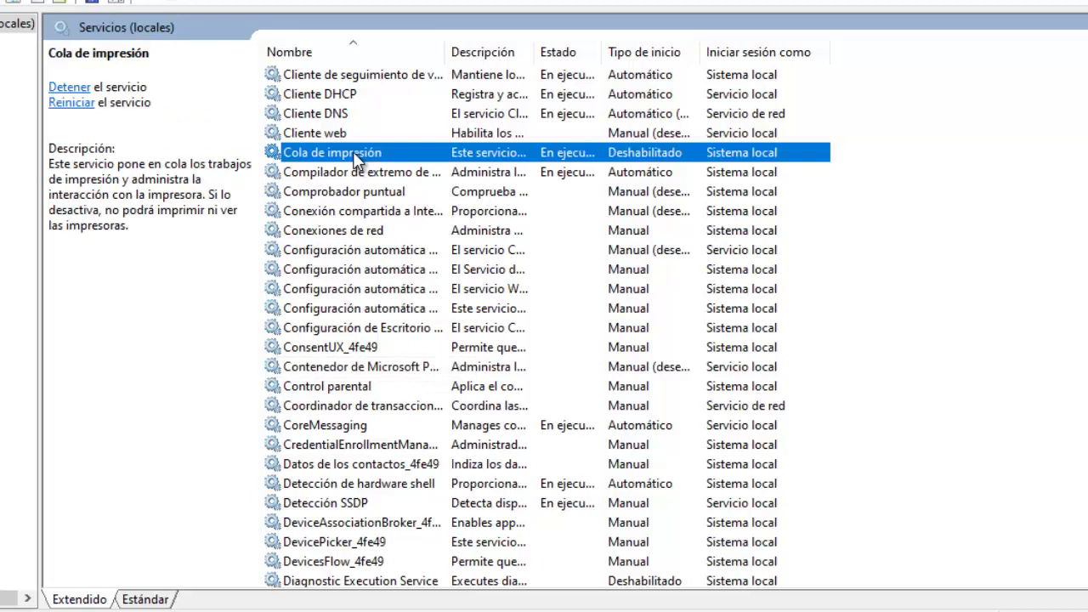
{"action": "right_click", "coordinate": [353, 151]}
{"action": "left_click", "coordinate": [415, 343]}
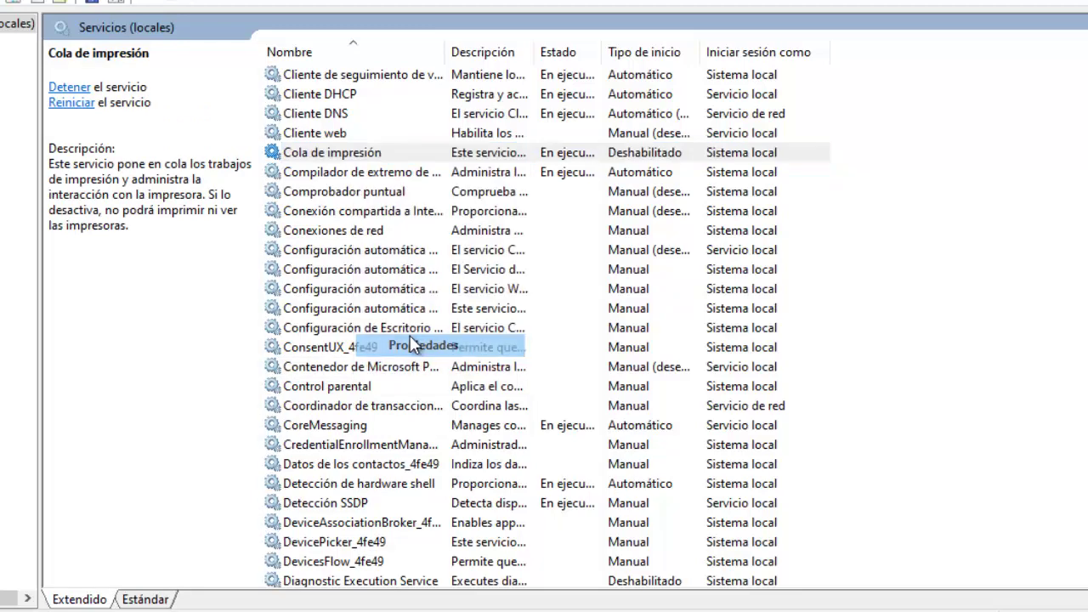
{"action": "left_click", "coordinate": [520, 358]}
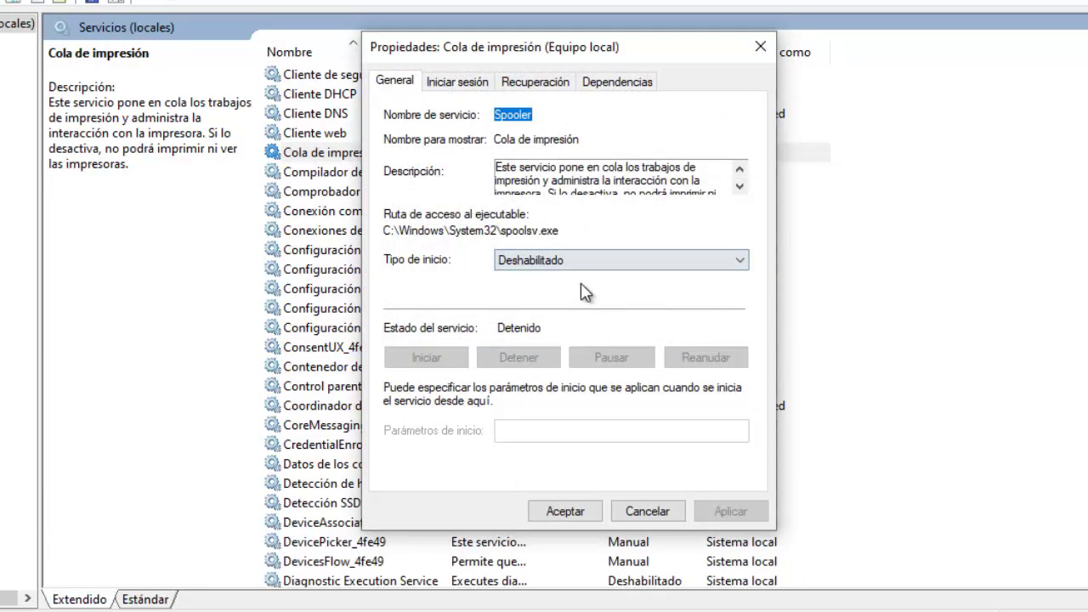
{"action": "left_click", "coordinate": [563, 264]}
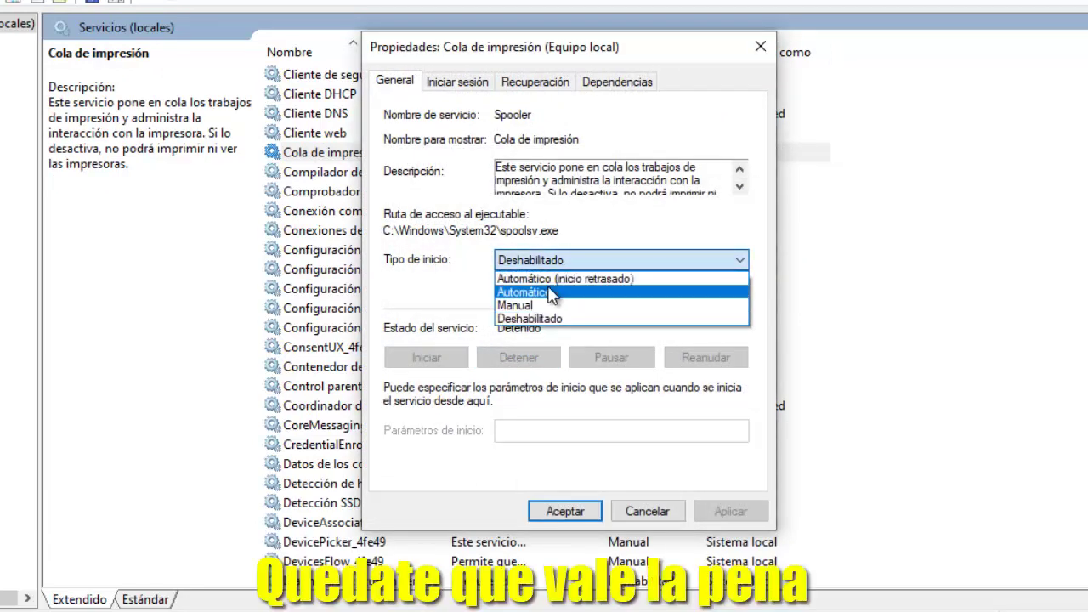
{"action": "left_click", "coordinate": [544, 319]}
{"action": "left_click", "coordinate": [718, 511]}
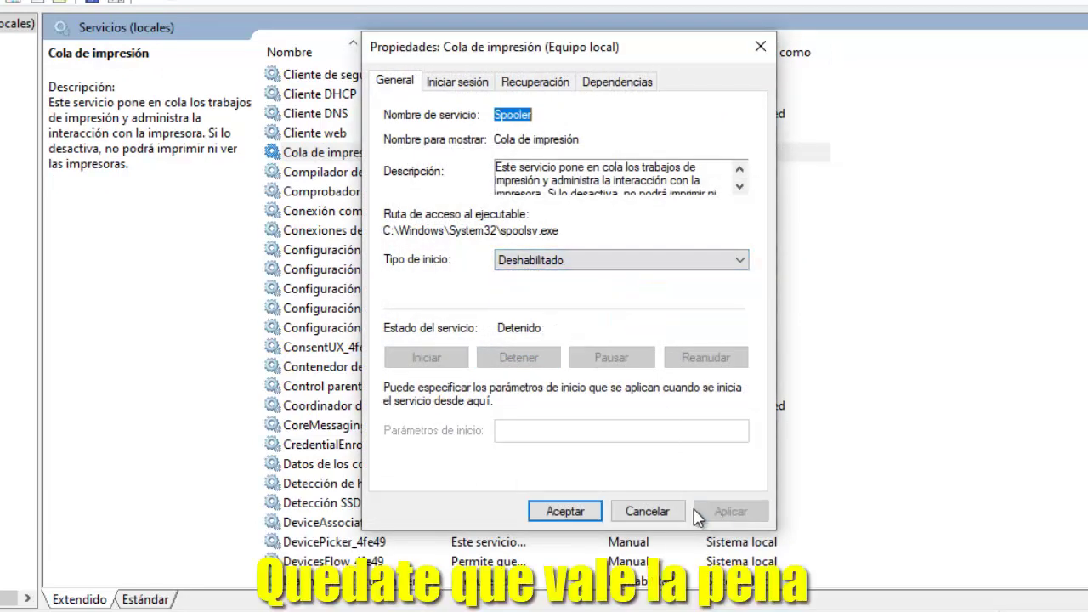
{"action": "left_click", "coordinate": [566, 511]}
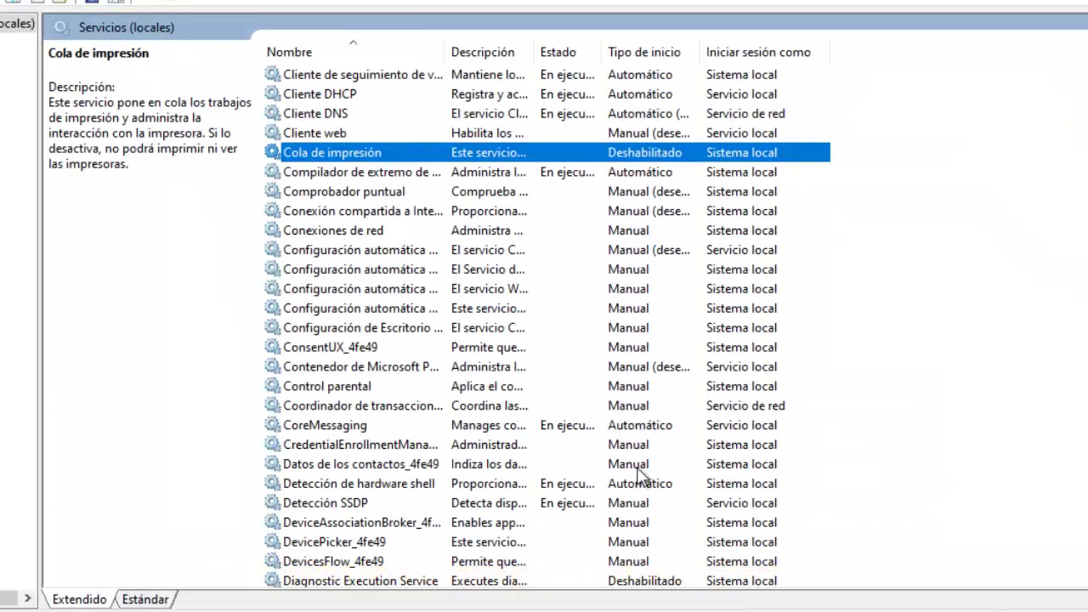
Set the startup type of the Extensiones y notificaciones de impresora service to Deshabilitado and apply the change.
{"action": "scroll", "coordinate": [561, 506], "scroll_direction": "down", "scroll_amount": 11}
{"action": "scroll", "coordinate": [523, 498], "scroll_direction": "down", "scroll_amount": 8}
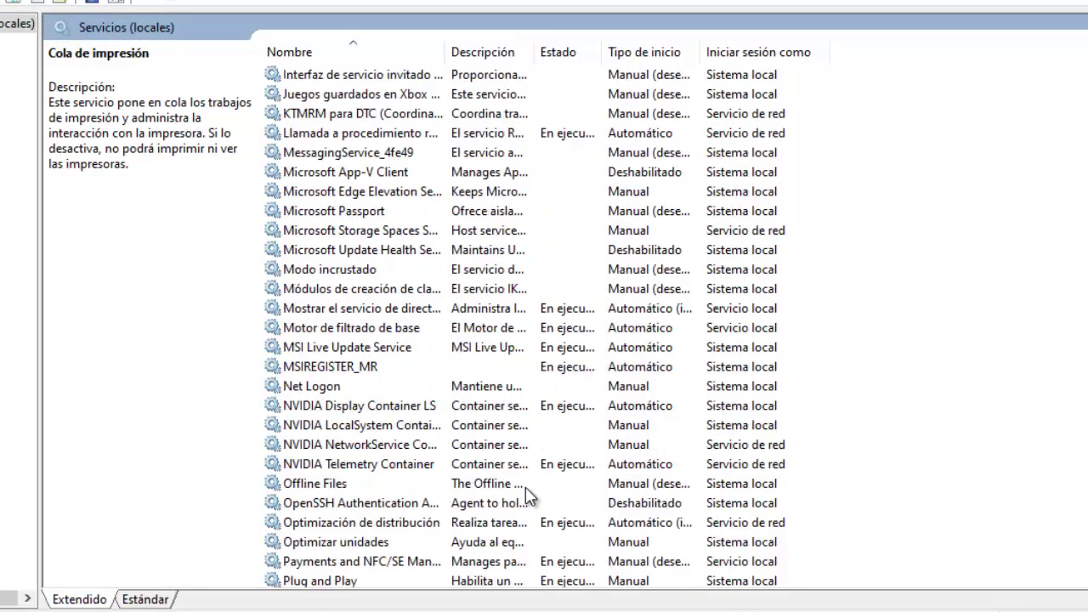
{"action": "scroll", "coordinate": [525, 527], "scroll_direction": "up", "scroll_amount": 11}
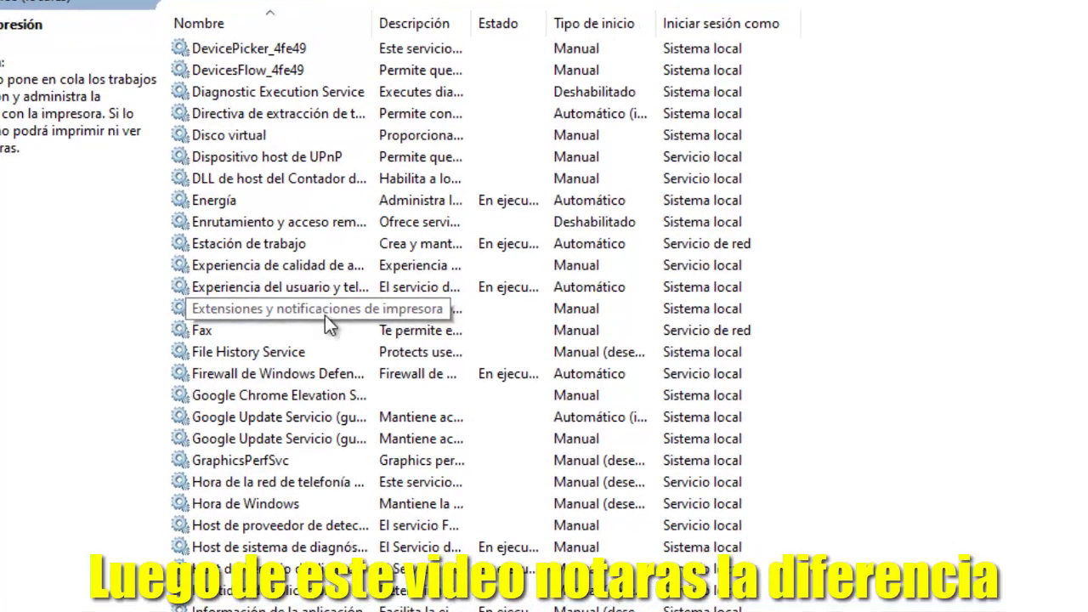
{"action": "left_click", "coordinate": [325, 316]}
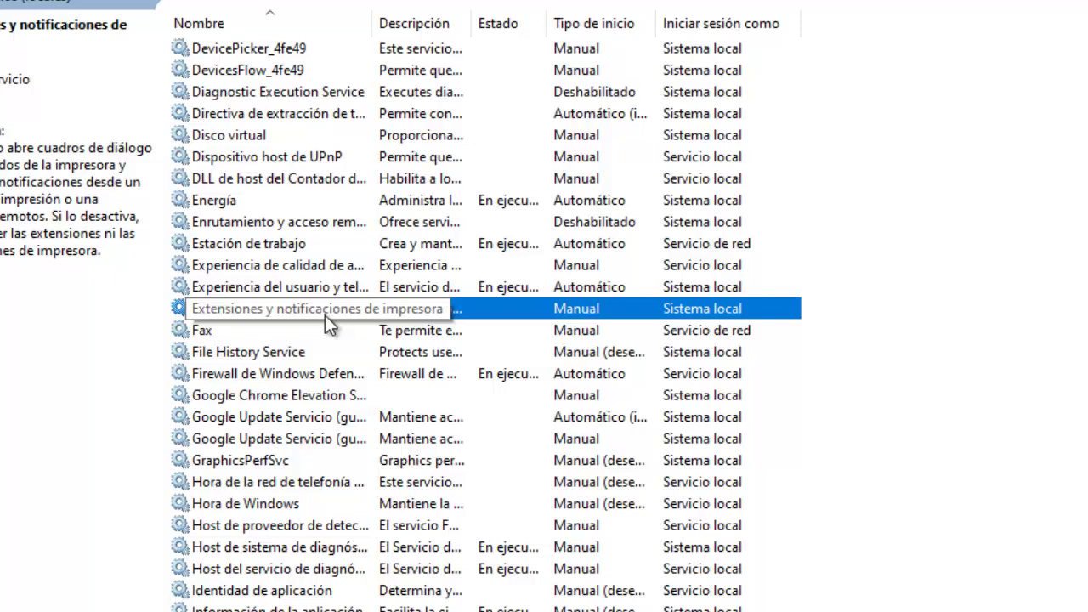
{"action": "right_click", "coordinate": [324, 316]}
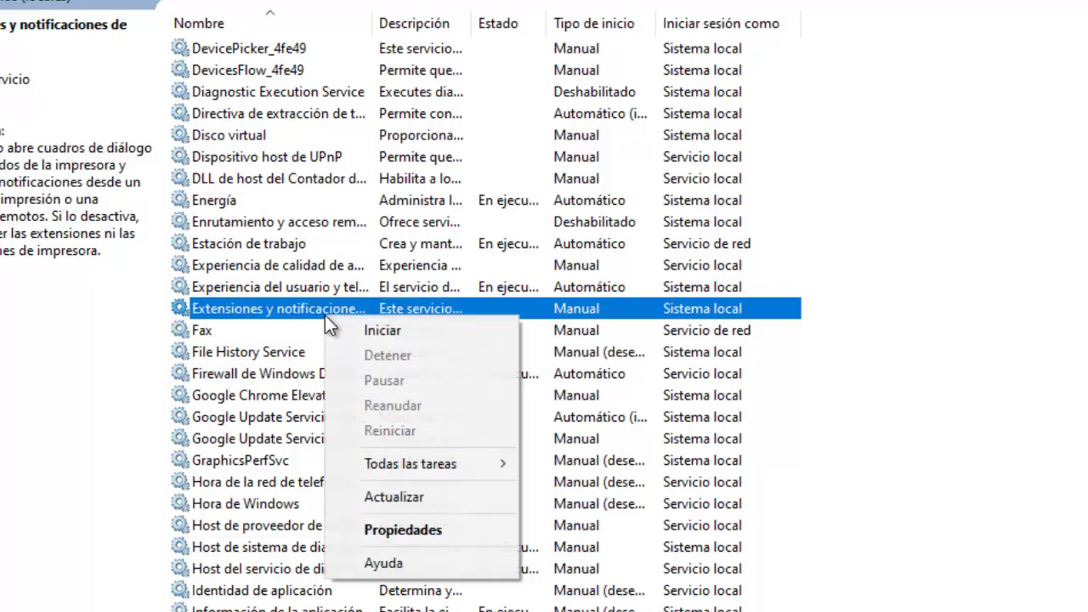
{"action": "left_click", "coordinate": [419, 527]}
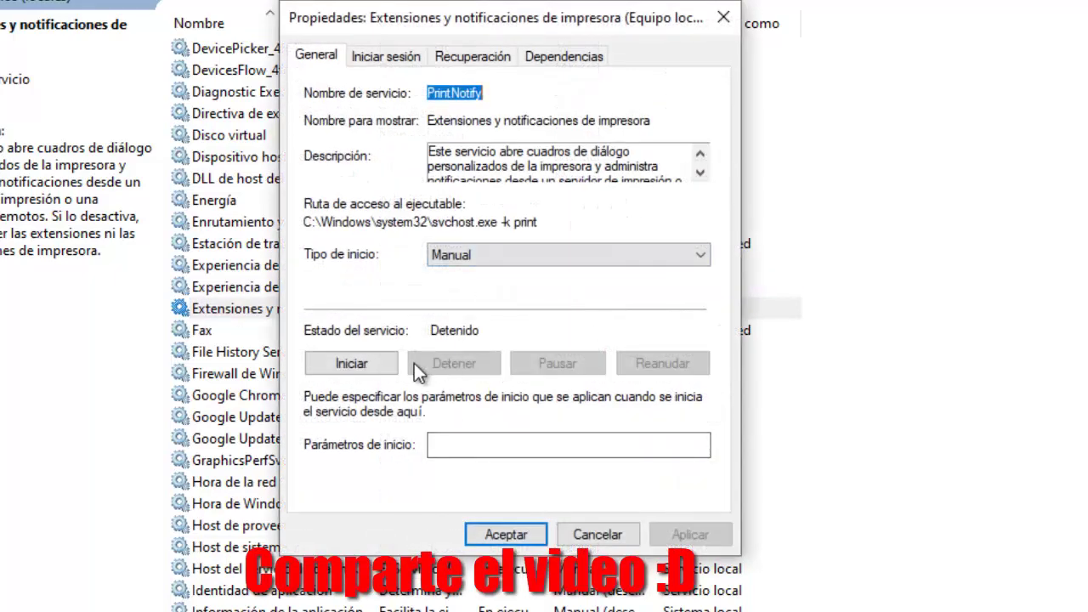
{"action": "left_click", "coordinate": [498, 254]}
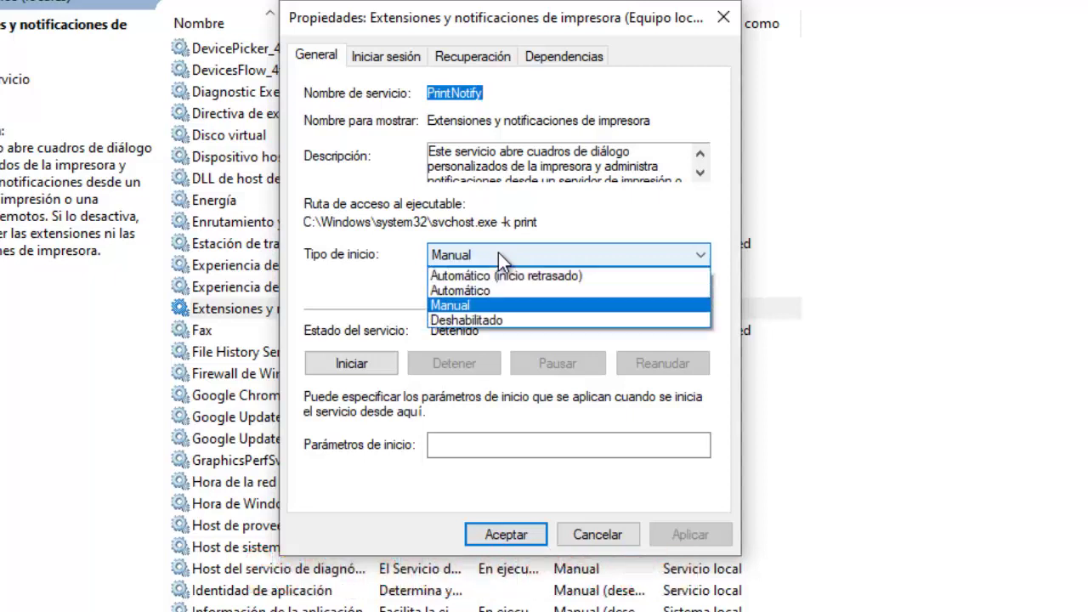
{"action": "left_click", "coordinate": [495, 320]}
{"action": "left_click", "coordinate": [665, 536]}
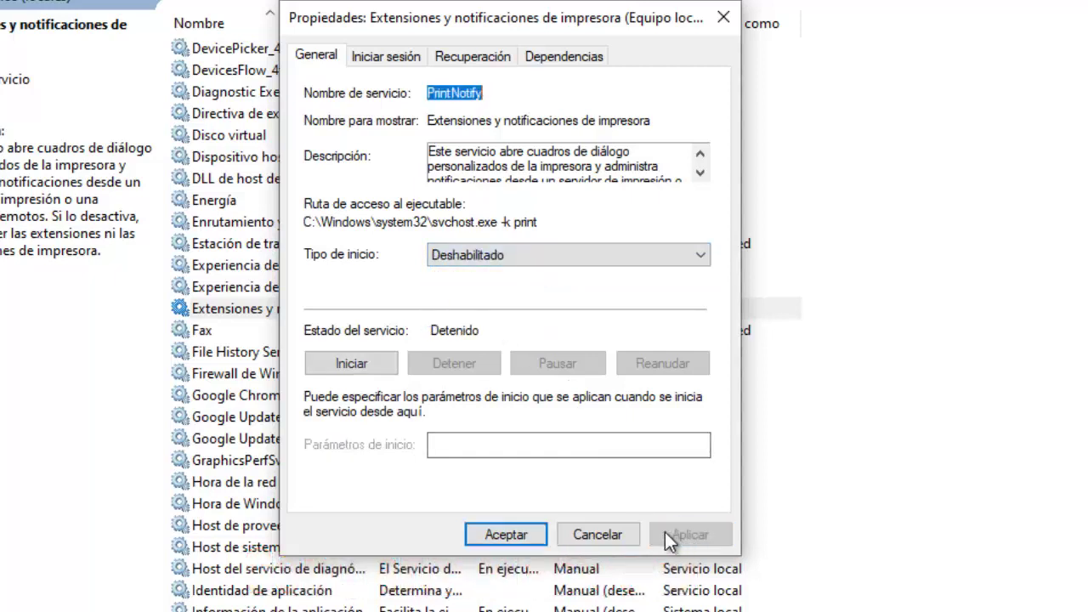
{"action": "left_click", "coordinate": [514, 532]}
{"action": "left_click", "coordinate": [286, 315]}
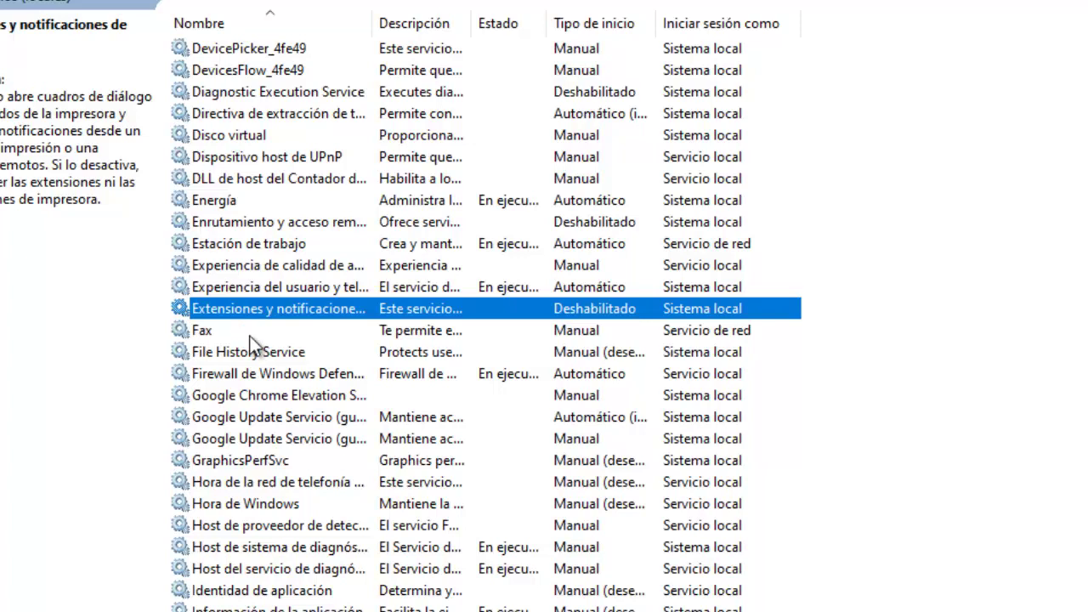
Set the startup type of the Fax service to Deshabilitado and apply the change.
{"action": "left_click", "coordinate": [251, 335]}
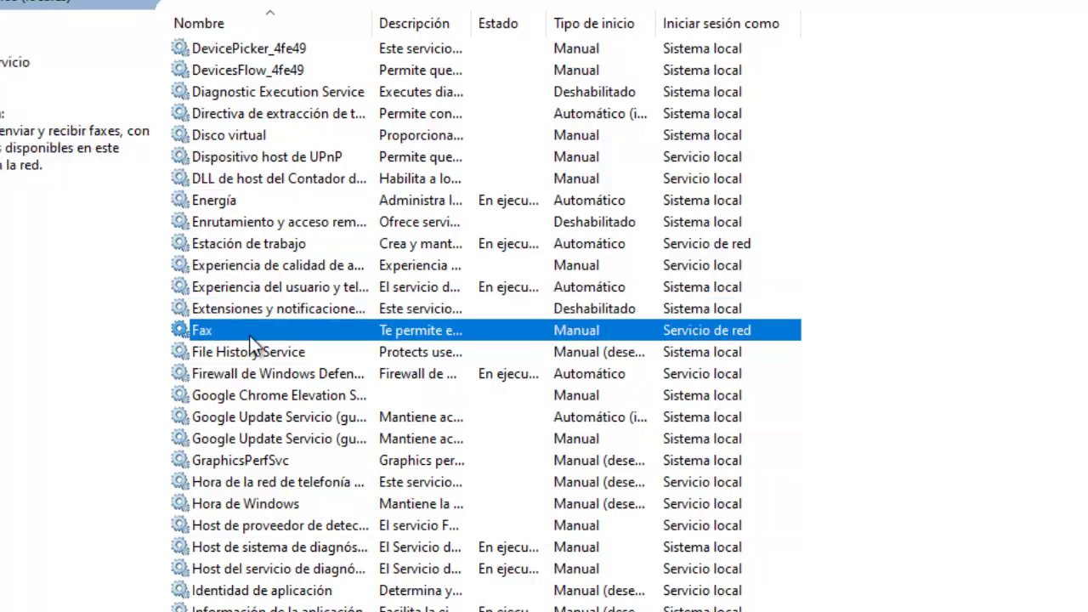
{"action": "right_click", "coordinate": [281, 338]}
{"action": "left_click", "coordinate": [340, 555]}
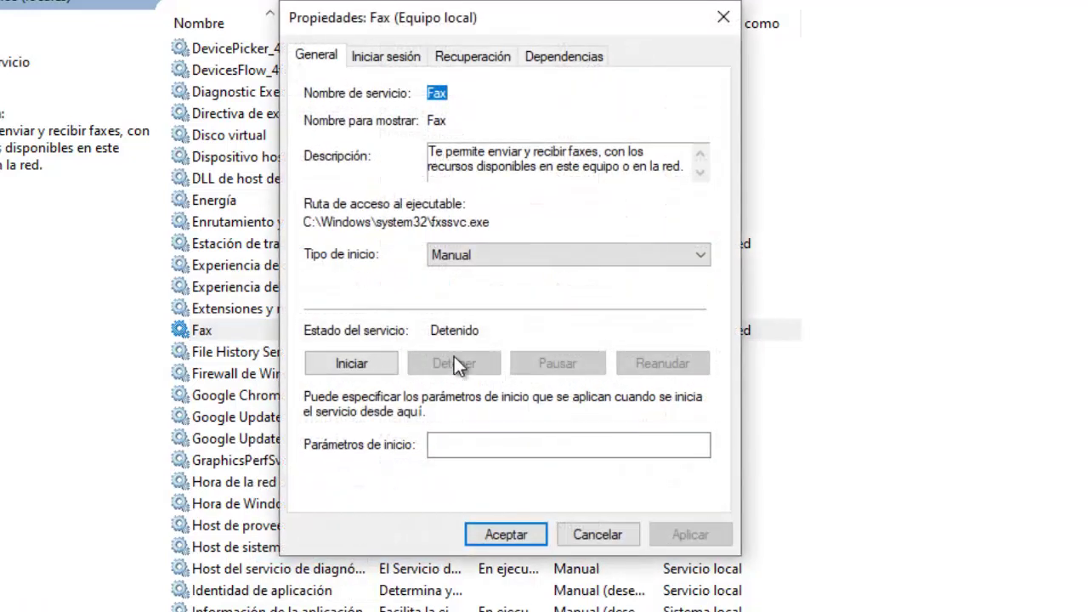
{"action": "left_click", "coordinate": [482, 259]}
{"action": "left_click", "coordinate": [488, 321]}
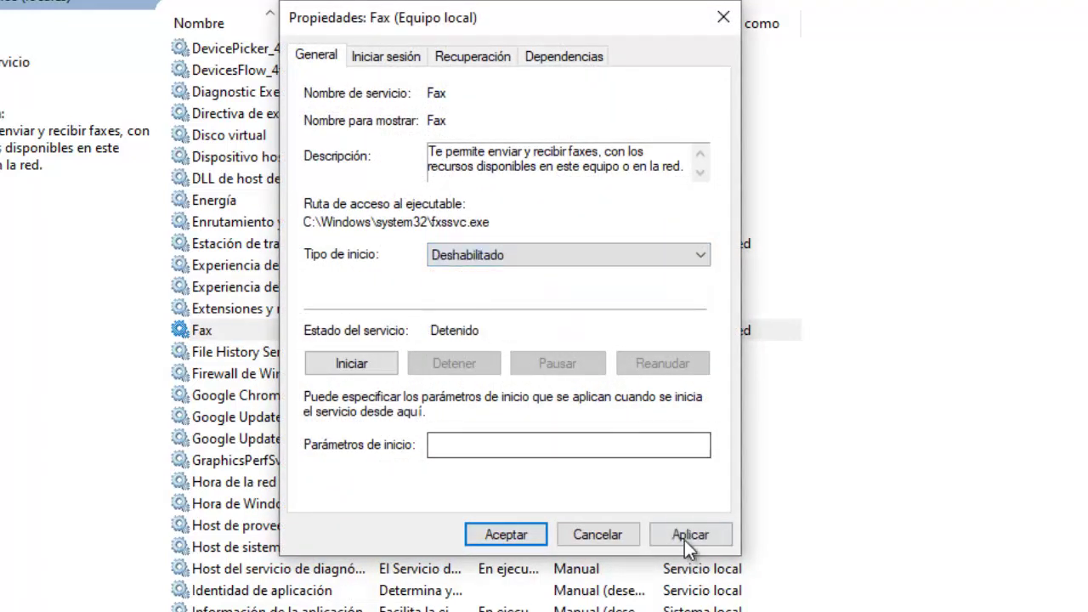
{"action": "left_click", "coordinate": [688, 534]}
{"action": "left_click", "coordinate": [512, 534]}
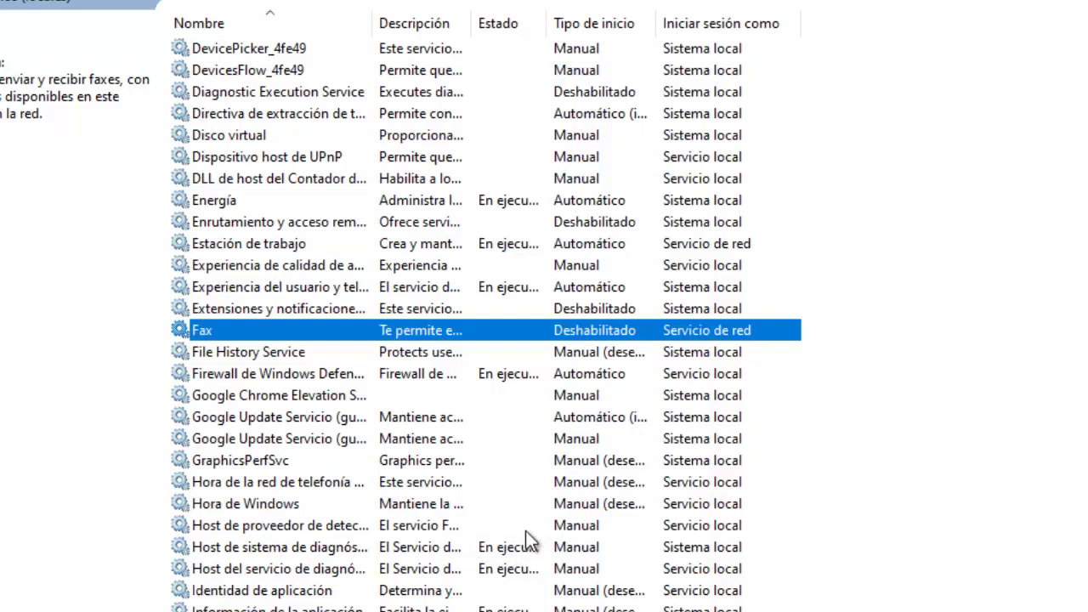
Set the startup type of the Juegos guardados en Xbox Live service to Deshabilitado and apply the change.
{"action": "scroll", "coordinate": [458, 537], "scroll_direction": "down", "scroll_amount": 6}
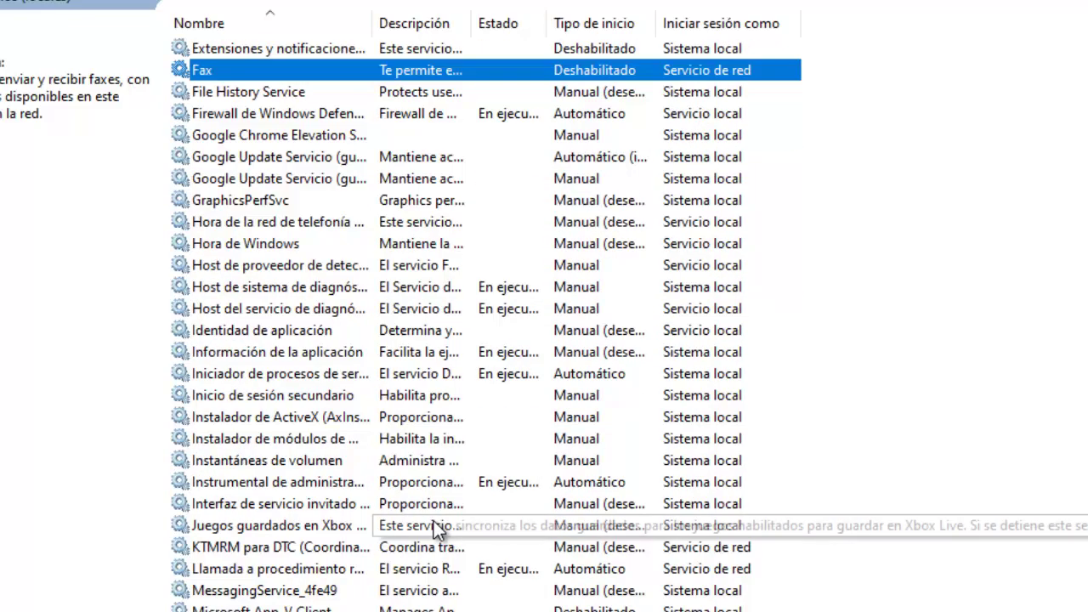
{"action": "scroll", "coordinate": [434, 527], "scroll_direction": "down", "scroll_amount": 8}
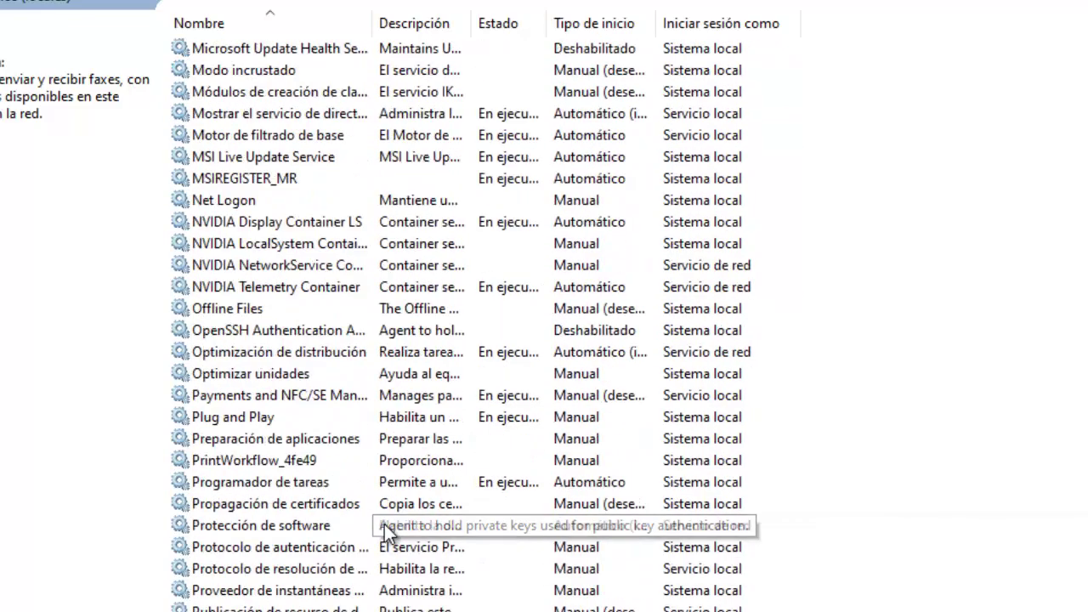
{"action": "scroll", "coordinate": [387, 527], "scroll_direction": "up", "scroll_amount": 5}
{"action": "scroll", "coordinate": [384, 523], "scroll_direction": "up", "scroll_amount": 5}
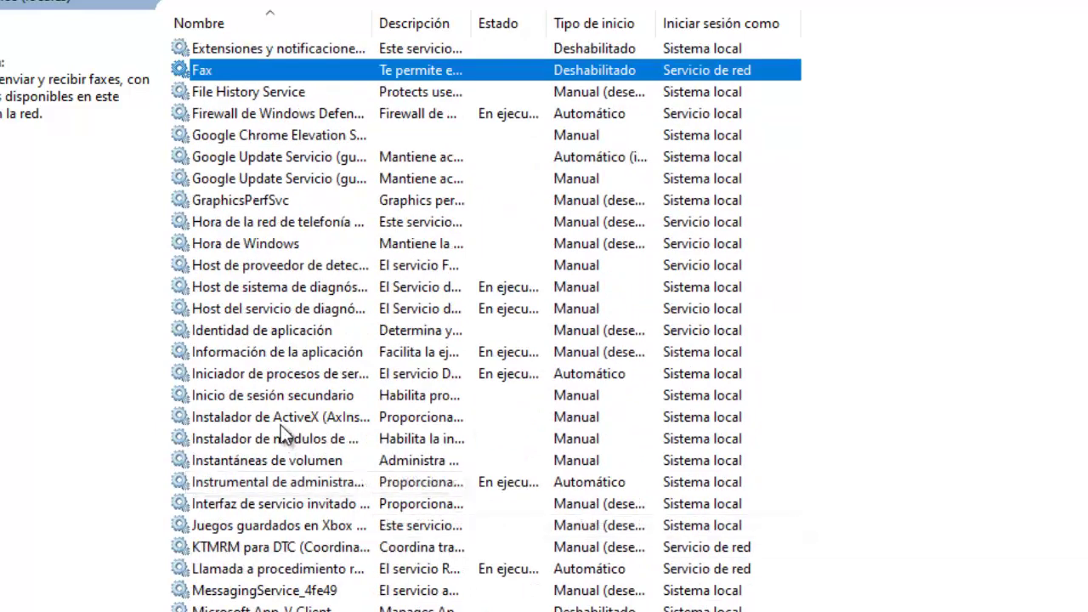
{"action": "scroll", "coordinate": [281, 425], "scroll_direction": "up", "scroll_amount": 2}
{"action": "scroll", "coordinate": [279, 418], "scroll_direction": "down", "scroll_amount": 1}
{"action": "scroll", "coordinate": [279, 409], "scroll_direction": "down", "scroll_amount": 2}
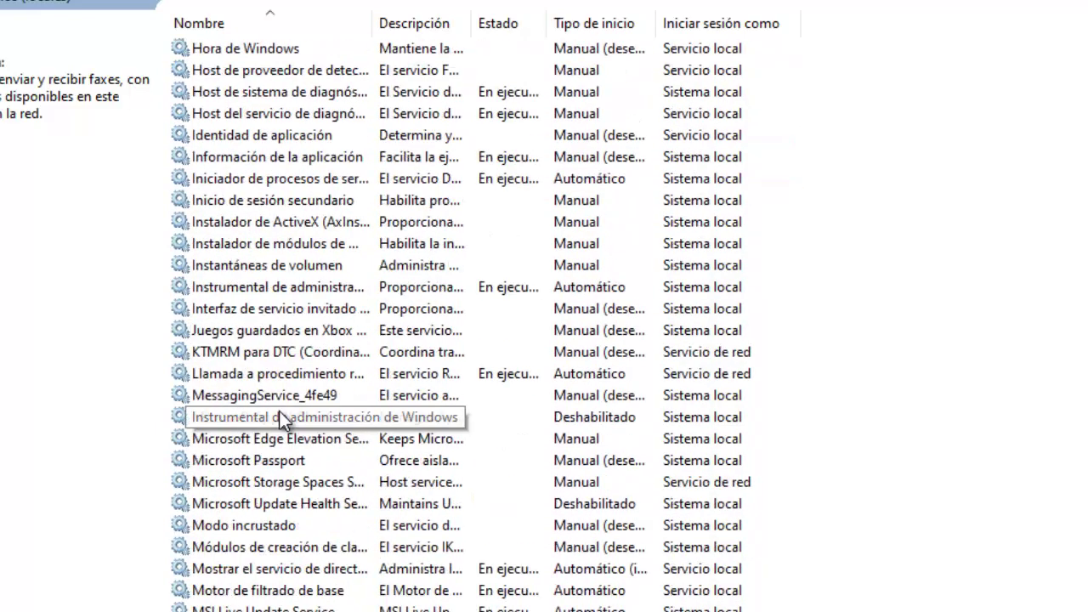
{"action": "left_click", "coordinate": [270, 333]}
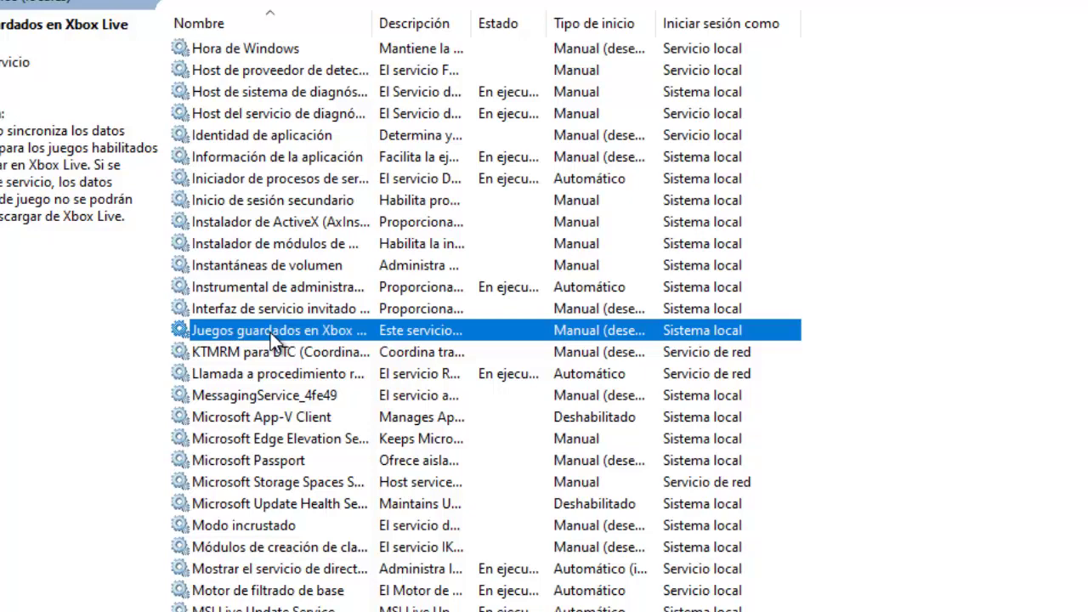
{"action": "right_click", "coordinate": [270, 333]}
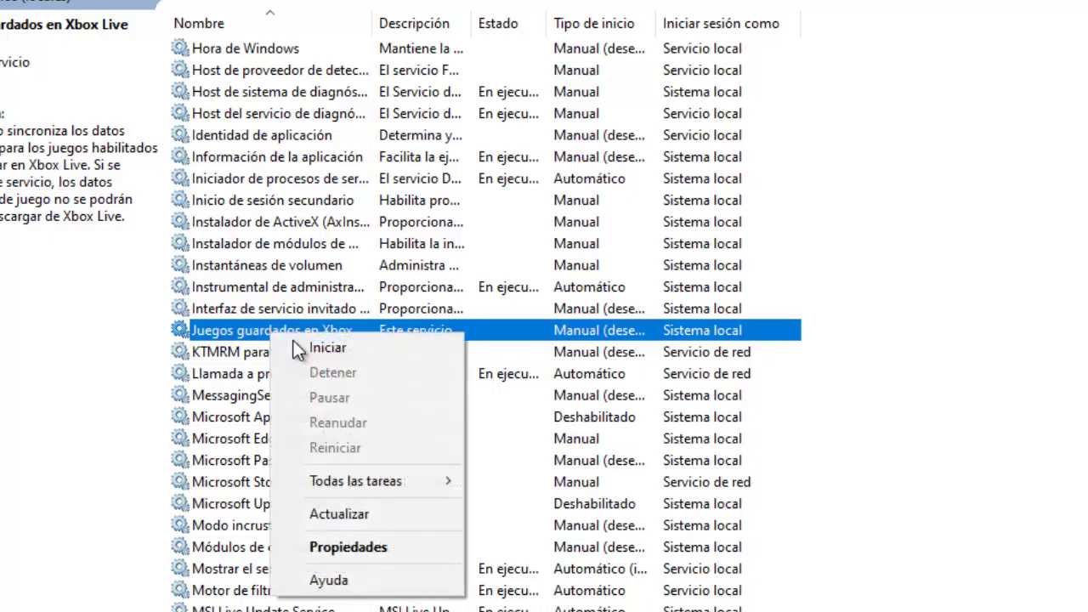
{"action": "left_click", "coordinate": [384, 547]}
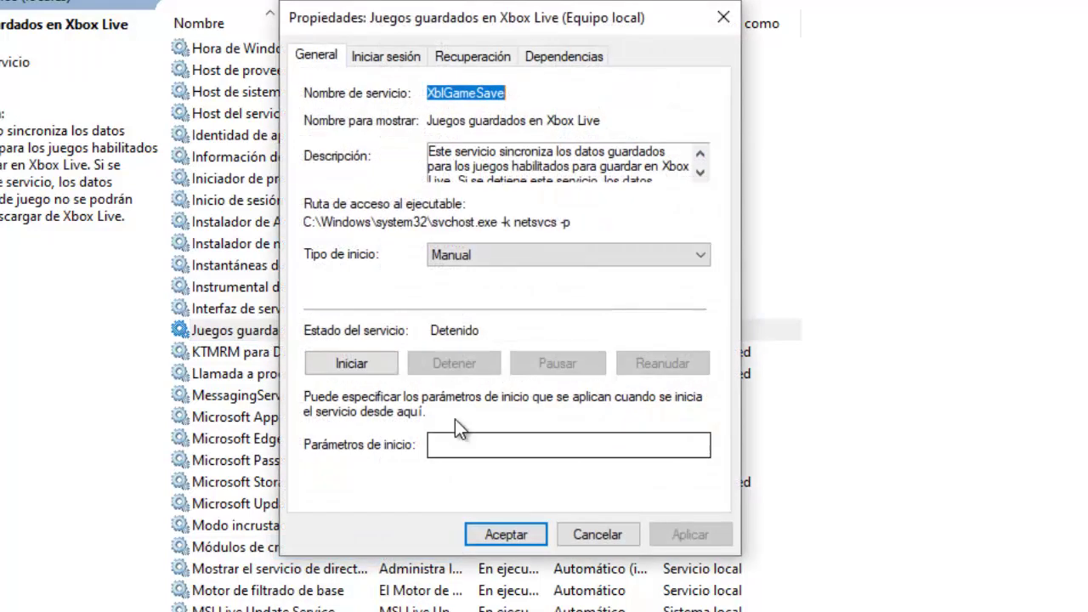
{"action": "left_click", "coordinate": [465, 258]}
{"action": "left_click", "coordinate": [479, 320]}
{"action": "left_click", "coordinate": [675, 533]}
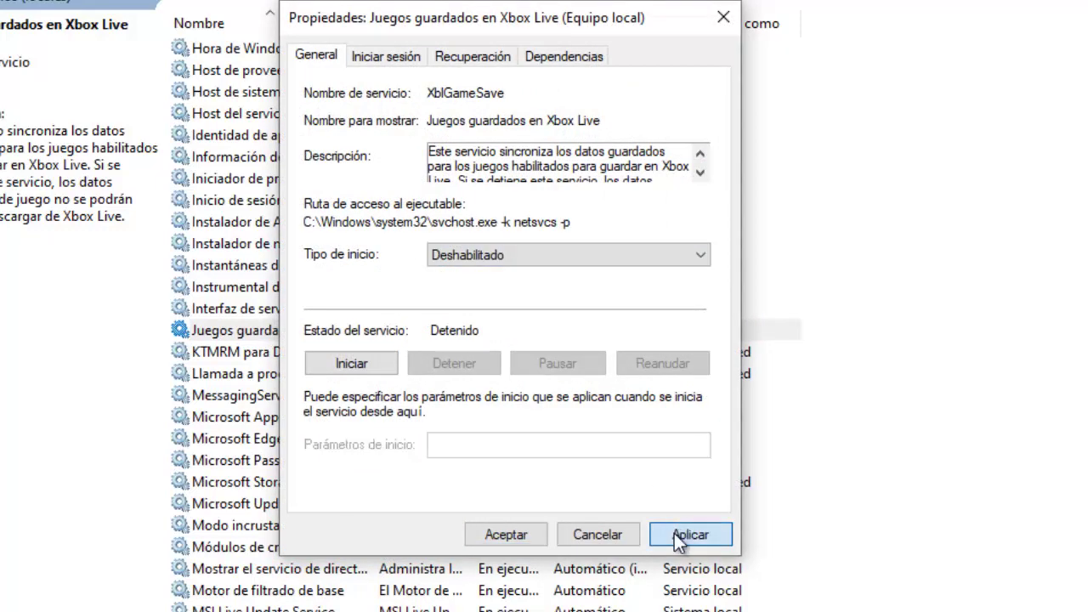
{"action": "left_click", "coordinate": [522, 534]}
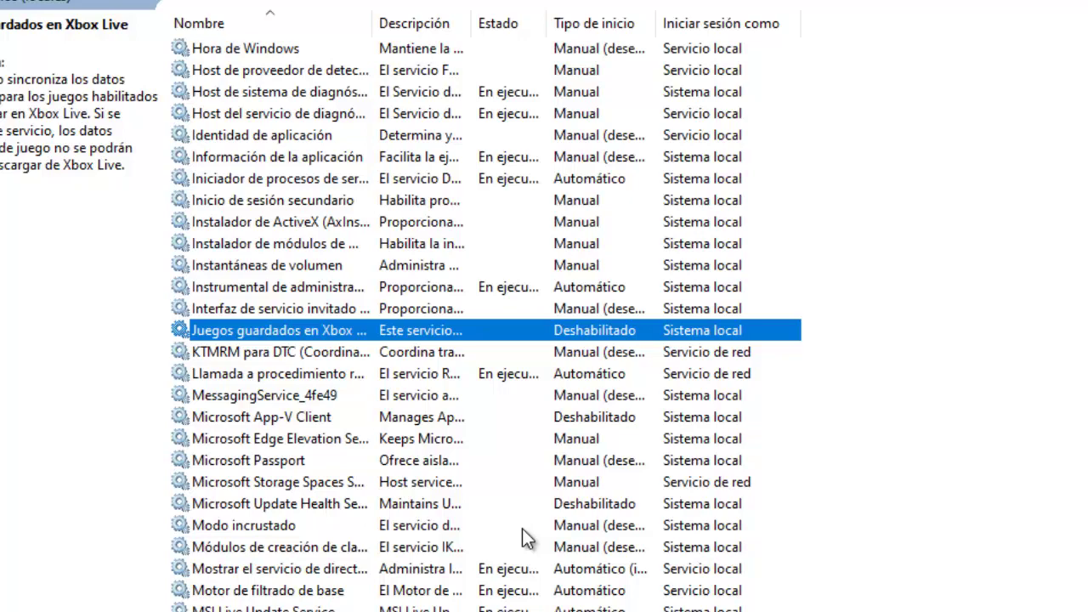
Set the startup type of the Servicio Cifrado de unidad BitLocker service to Deshabilitado and apply the change.
{"action": "scroll", "coordinate": [524, 538], "scroll_direction": "down", "scroll_amount": 15}
{"action": "left_click", "coordinate": [309, 140]}
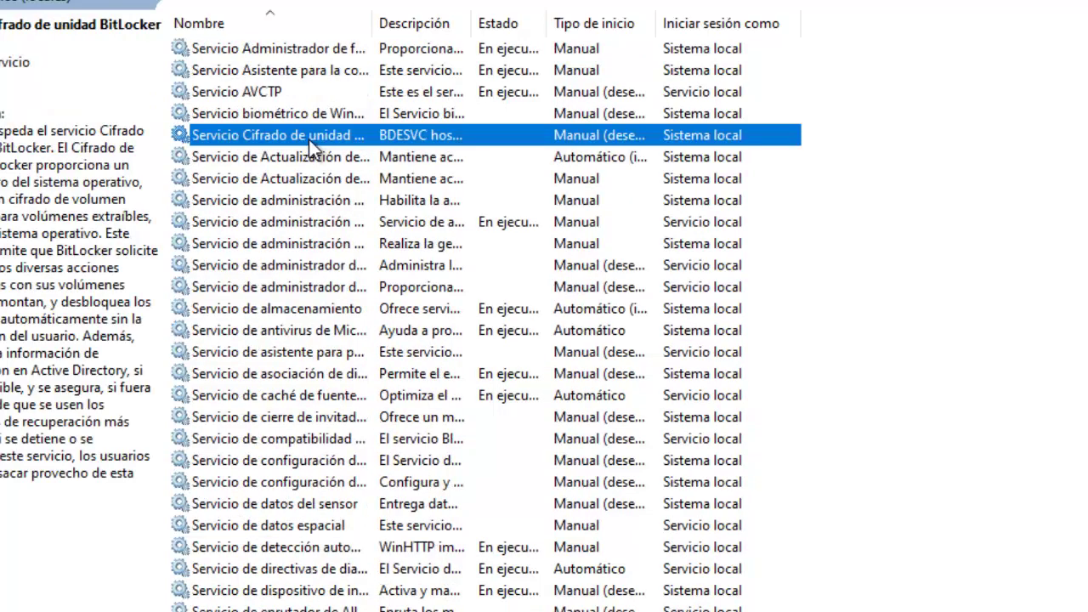
{"action": "right_click", "coordinate": [309, 139]}
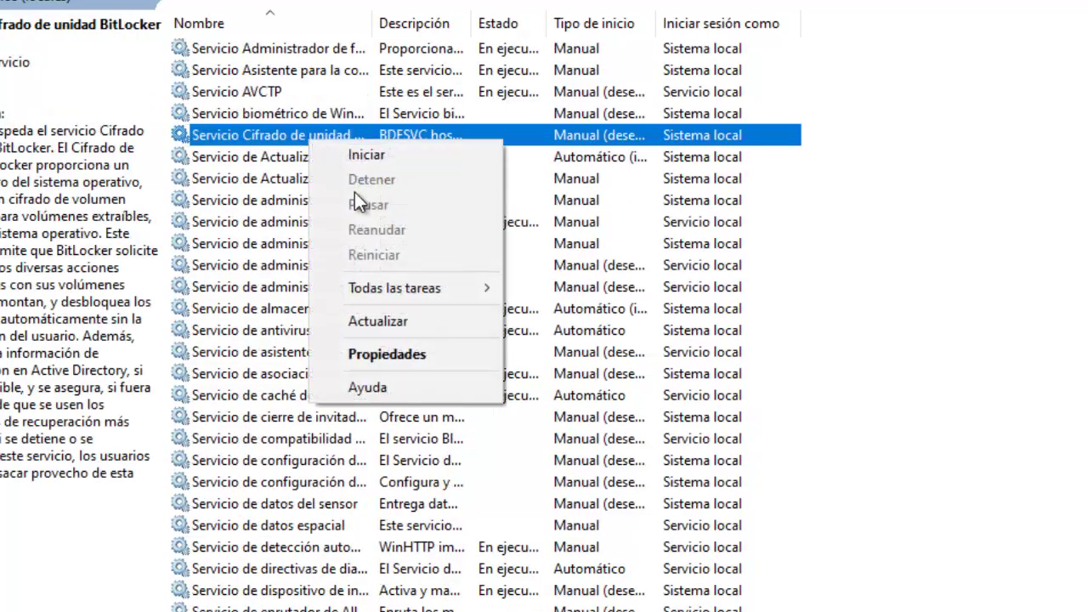
{"action": "left_click", "coordinate": [412, 352]}
{"action": "left_click", "coordinate": [512, 254]}
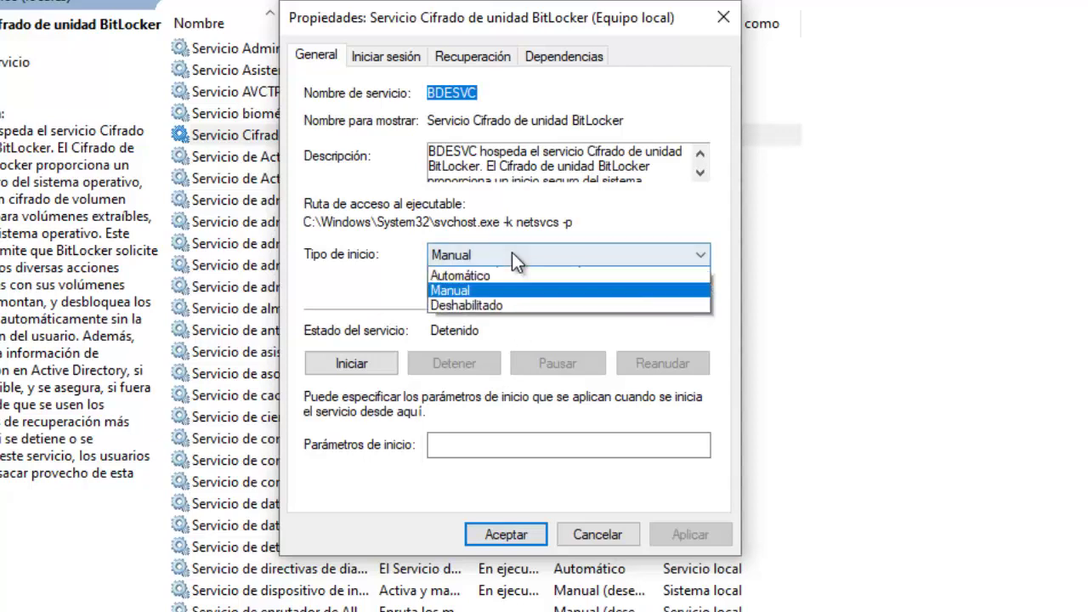
{"action": "left_click", "coordinate": [506, 320]}
{"action": "left_click", "coordinate": [676, 534]}
{"action": "left_click", "coordinate": [505, 535]}
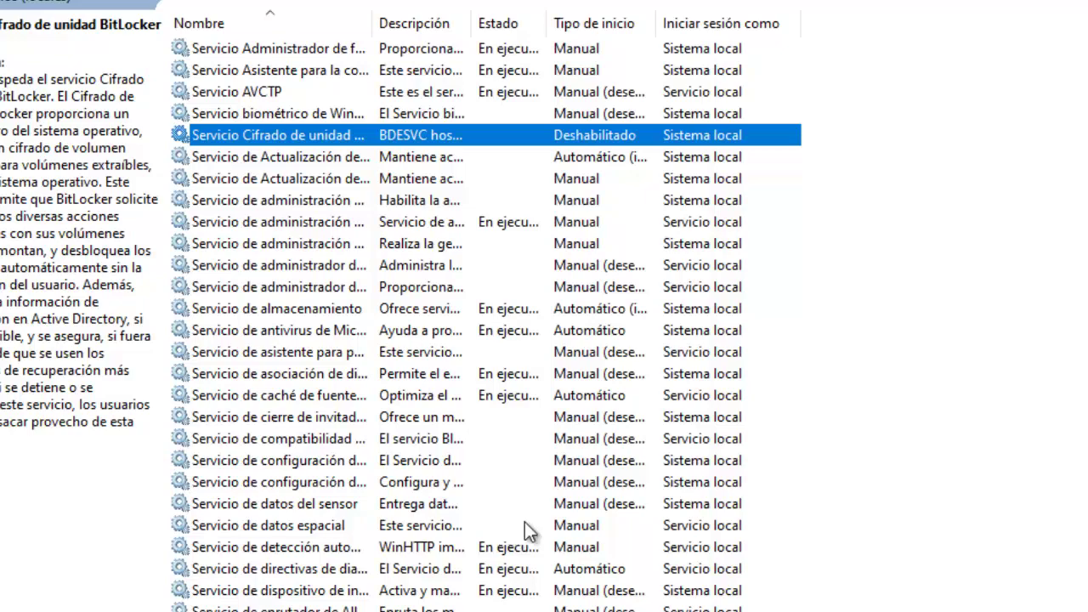
Set the startup type of the Directiva de extracción de tarjetas inteligentes service to Deshabilitado and apply the change.
{"action": "scroll", "coordinate": [524, 527], "scroll_direction": "up", "scroll_amount": 18}
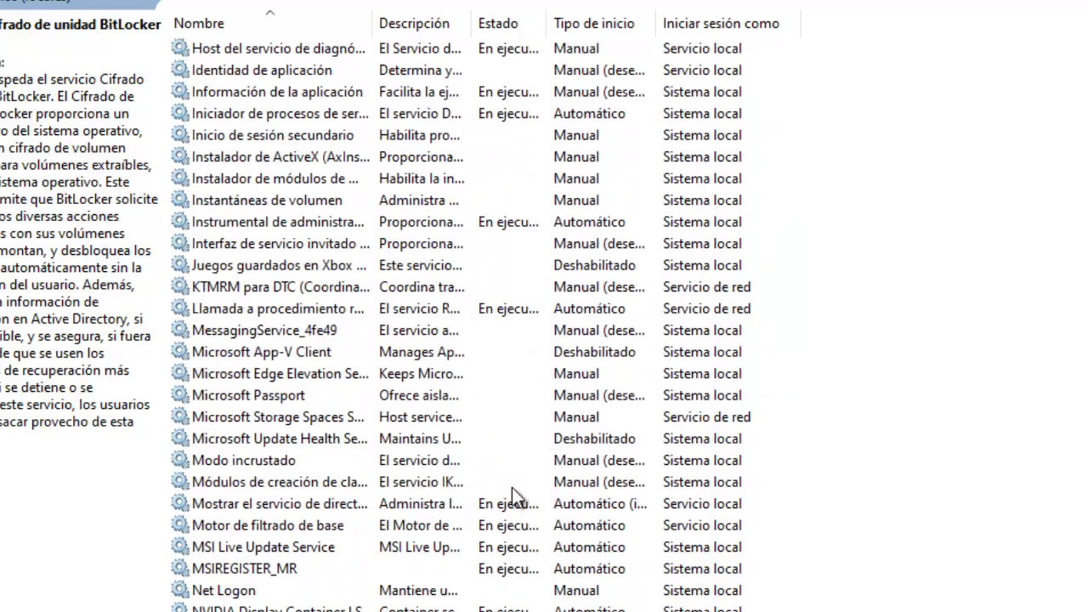
{"action": "scroll", "coordinate": [429, 423], "scroll_direction": "up", "scroll_amount": 14}
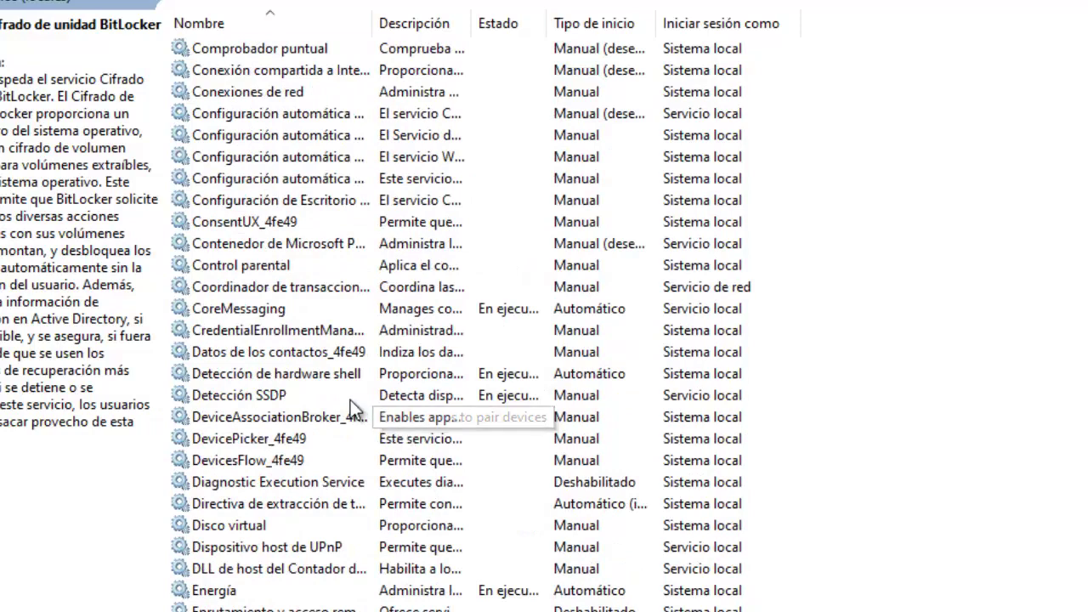
{"action": "scroll", "coordinate": [345, 406], "scroll_direction": "down", "scroll_amount": 2}
{"action": "left_click", "coordinate": [260, 378]}
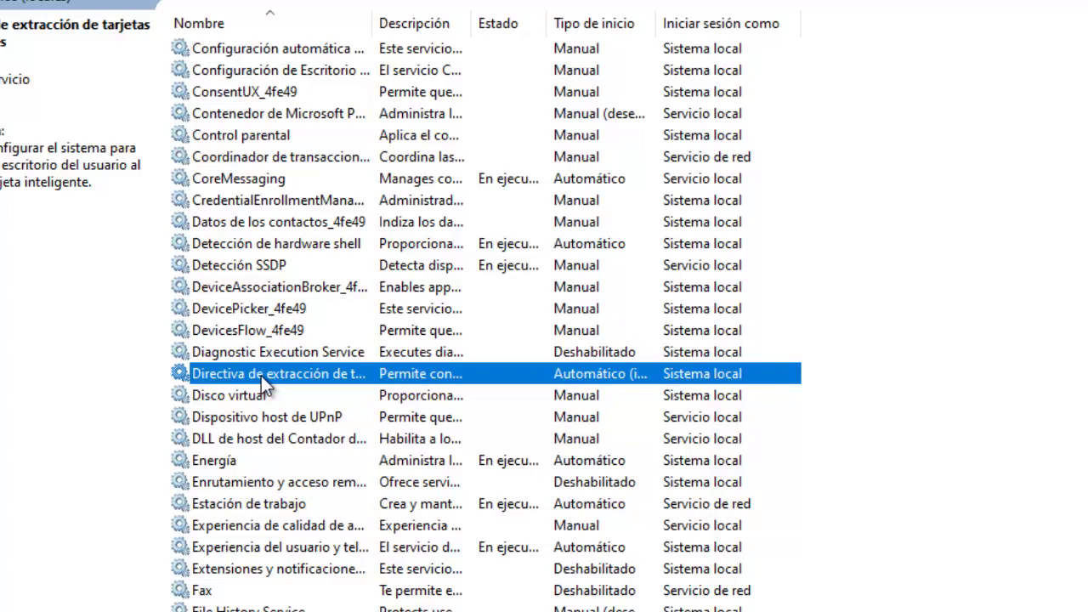
{"action": "right_click", "coordinate": [261, 376]}
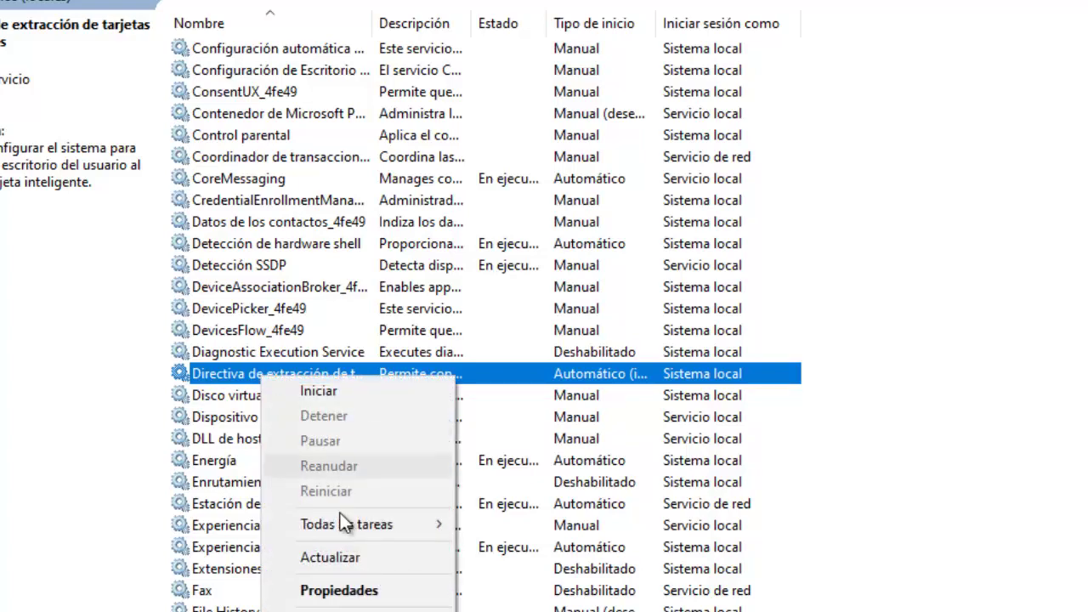
{"action": "left_click", "coordinate": [361, 588]}
{"action": "left_click", "coordinate": [539, 254]}
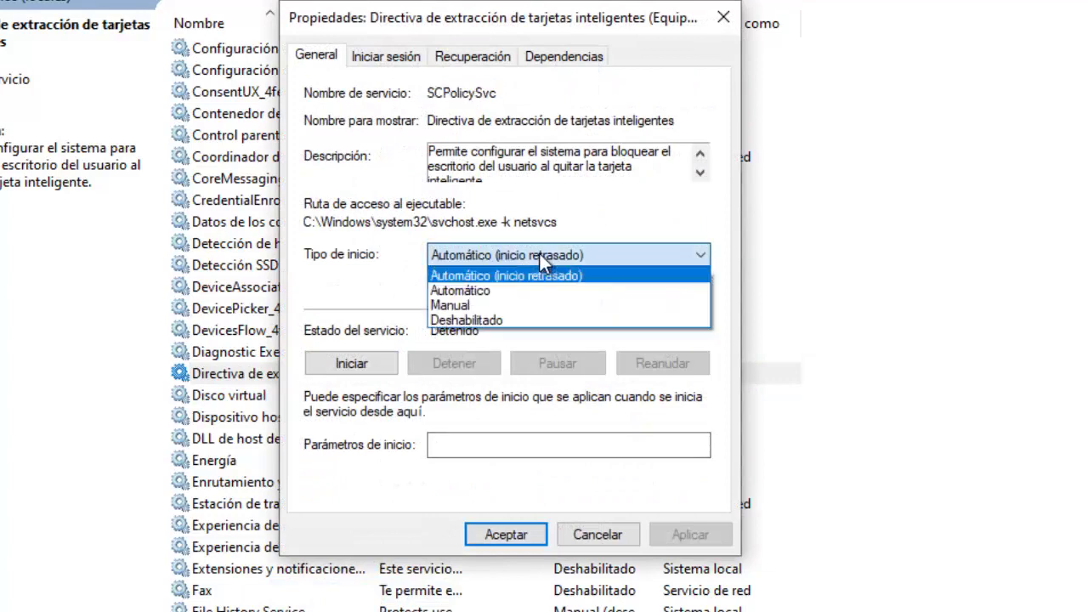
{"action": "left_click", "coordinate": [514, 320]}
{"action": "left_click", "coordinate": [688, 534]}
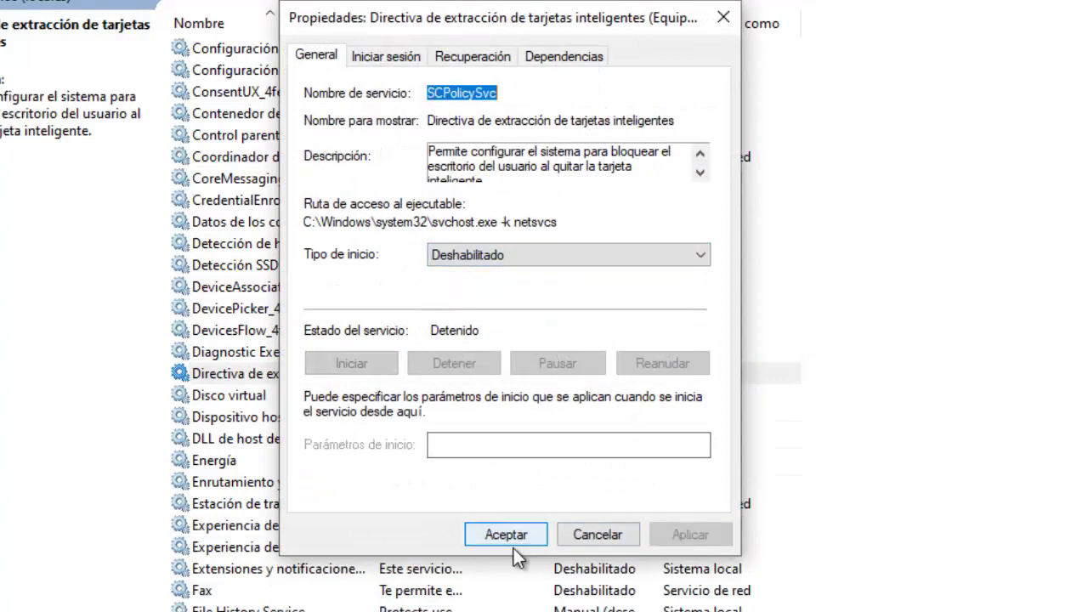
{"action": "left_click", "coordinate": [510, 537]}
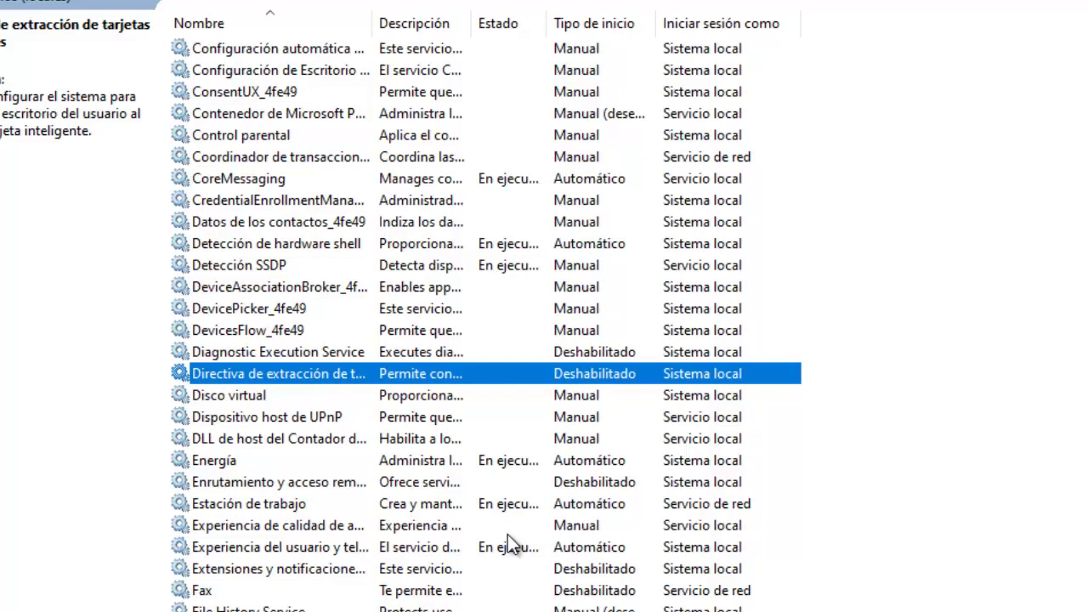
Set the startup type of the Experiencia del usuario y telemetría asociadas service to Deshabilitado and apply the change.
{"action": "scroll", "coordinate": [401, 514], "scroll_direction": "down", "scroll_amount": 1}
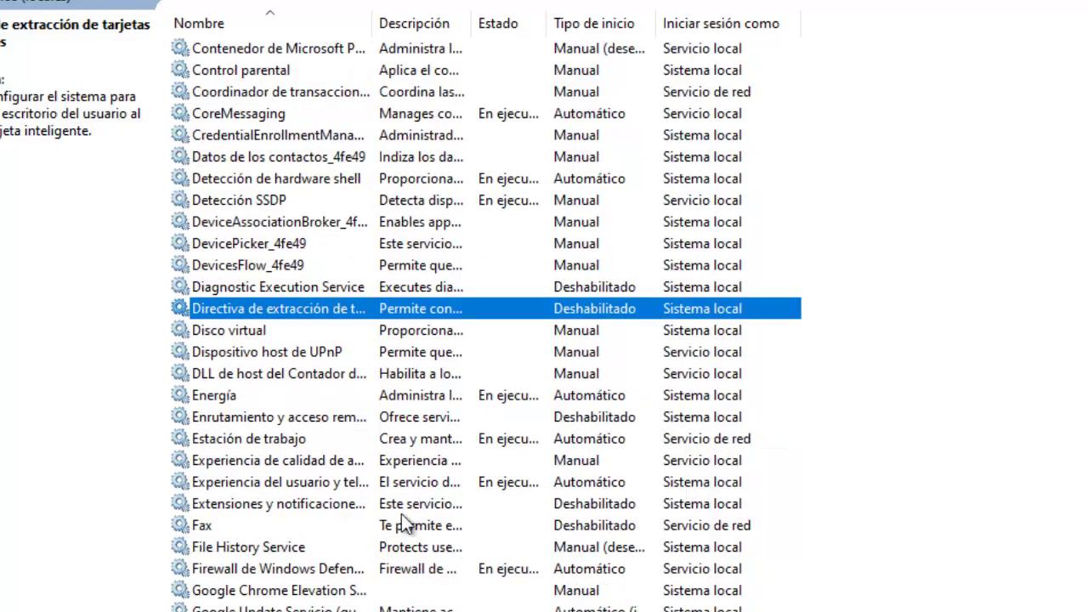
{"action": "left_click", "coordinate": [310, 483]}
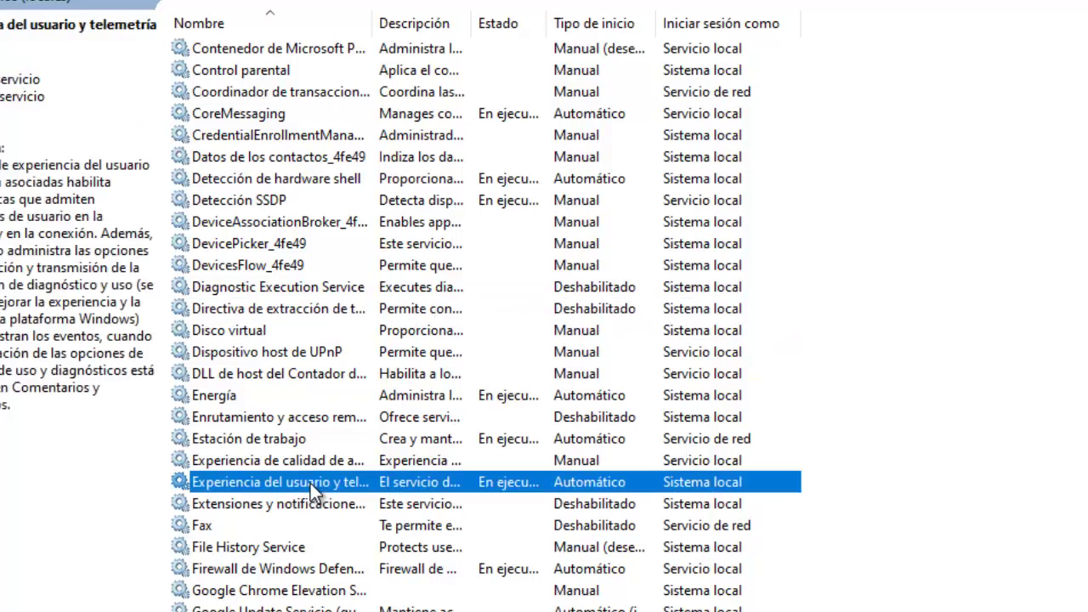
{"action": "right_click", "coordinate": [310, 483]}
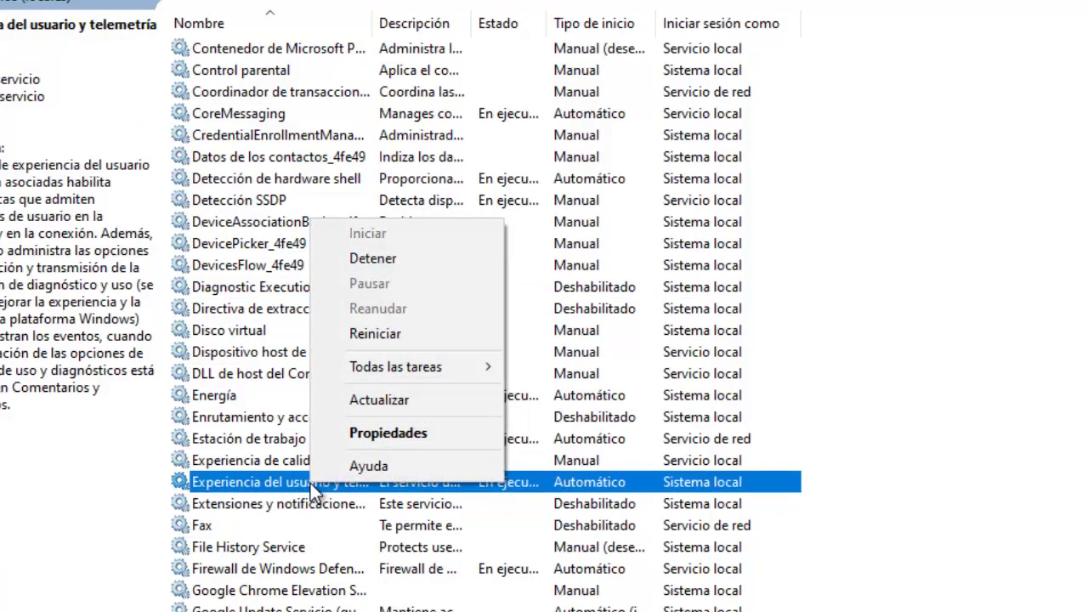
{"action": "left_click", "coordinate": [374, 432]}
{"action": "left_click", "coordinate": [502, 255]}
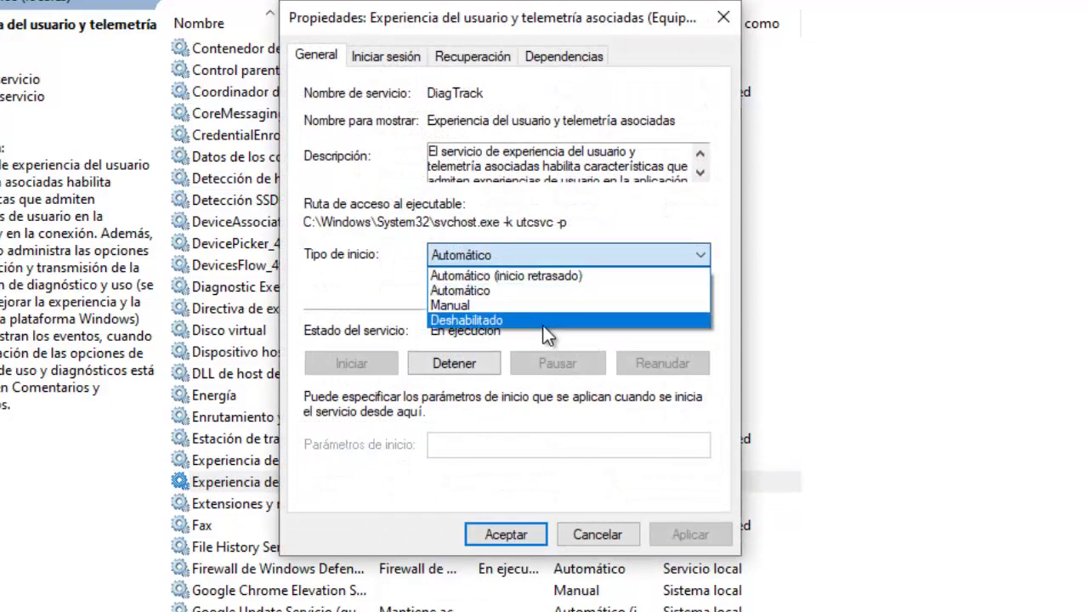
{"action": "left_click", "coordinate": [544, 320]}
{"action": "left_click", "coordinate": [680, 535]}
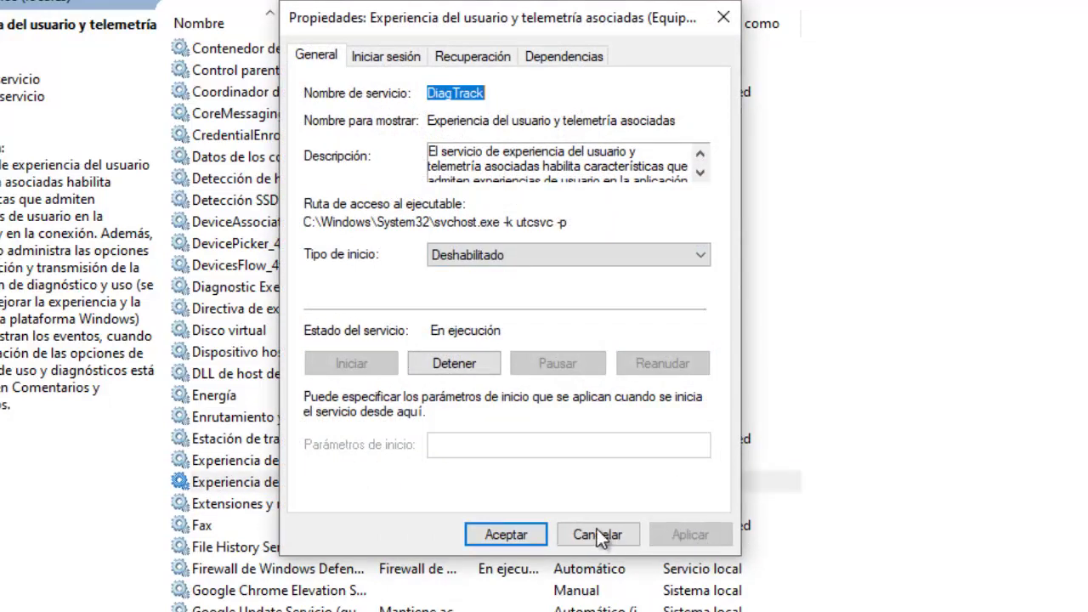
{"action": "left_click", "coordinate": [520, 534]}
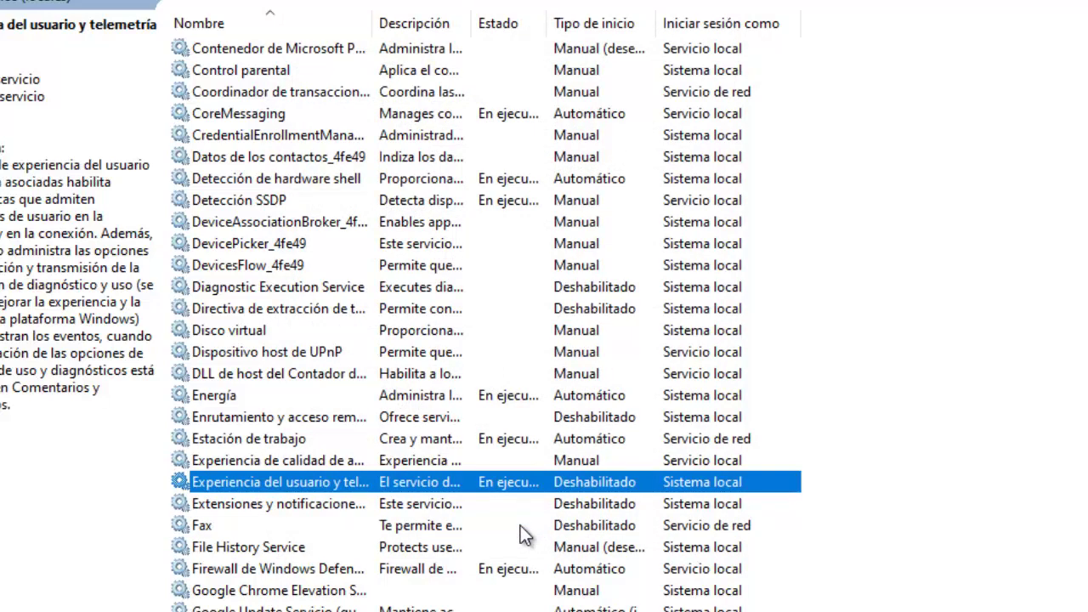
Set the startup type of the Servicio de compatibilidad con Bluetooth service to Deshabilitado and apply the change.
{"action": "scroll", "coordinate": [505, 523], "scroll_direction": "down", "scroll_amount": 9}
{"action": "scroll", "coordinate": [412, 502], "scroll_direction": "down", "scroll_amount": 18}
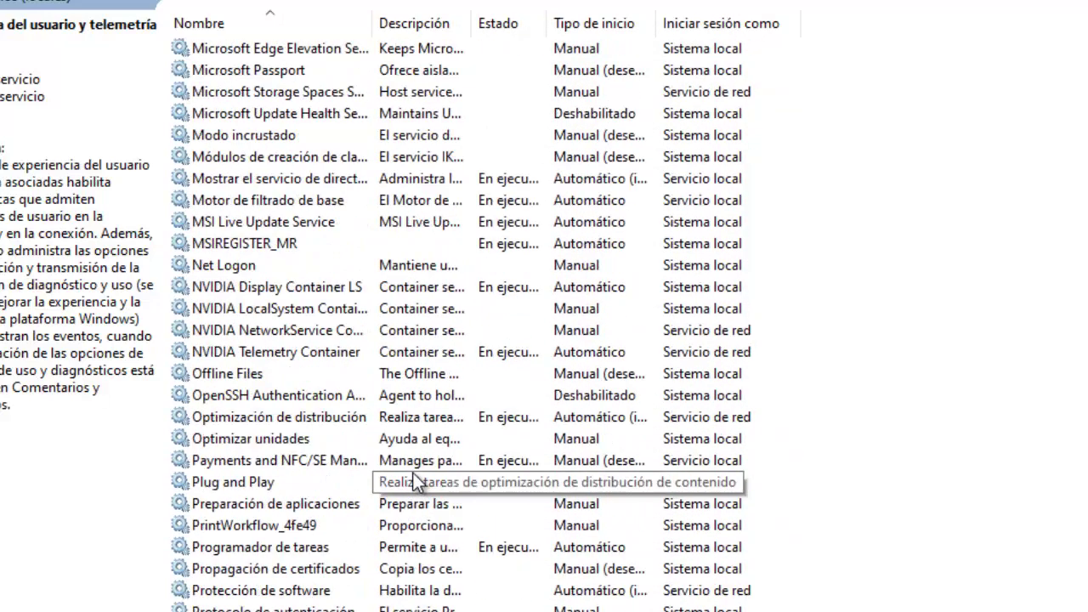
{"action": "scroll", "coordinate": [331, 463], "scroll_direction": "down", "scroll_amount": 2}
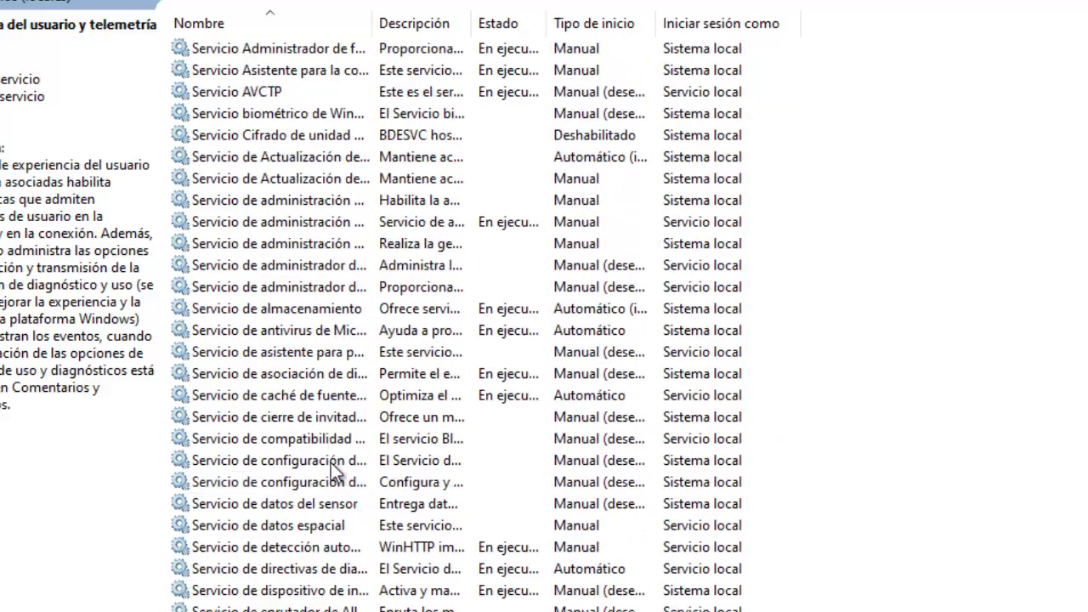
{"action": "scroll", "coordinate": [331, 493], "scroll_direction": "down", "scroll_amount": 2}
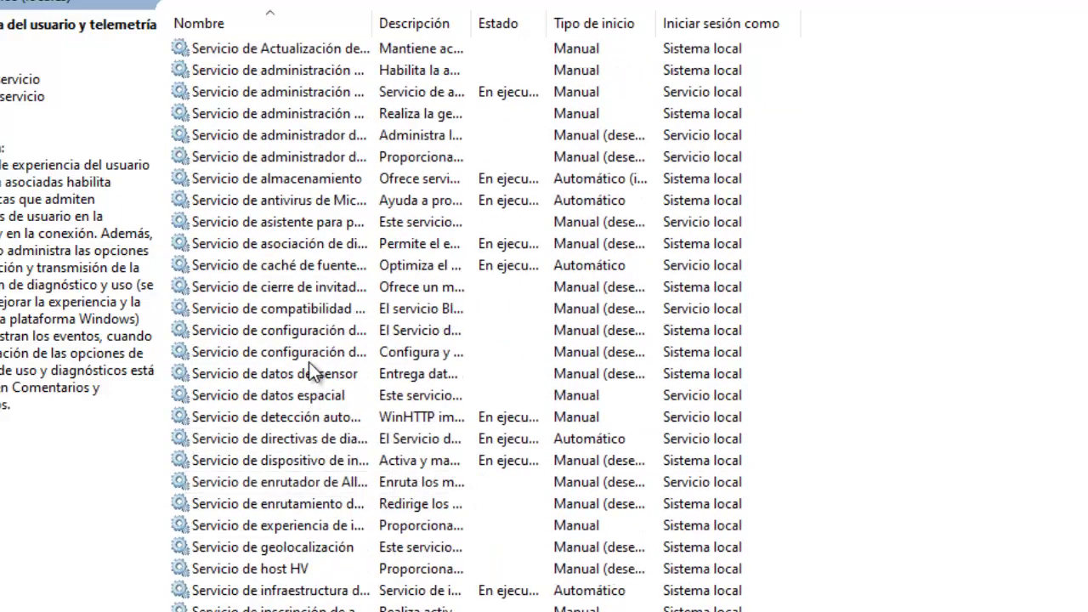
{"action": "left_click", "coordinate": [315, 309]}
{"action": "right_click", "coordinate": [315, 307]}
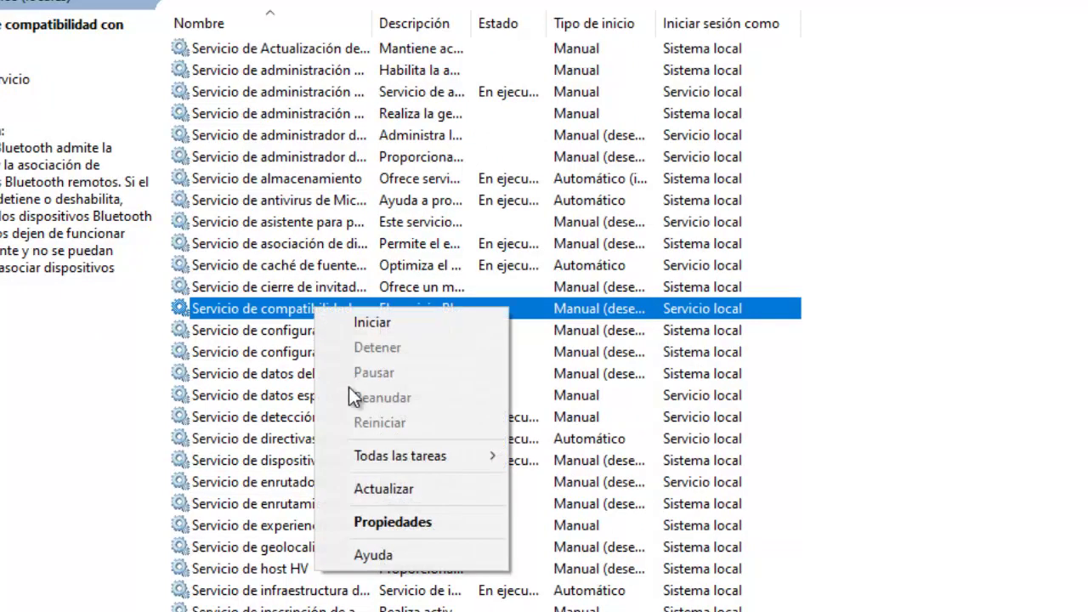
{"action": "left_click", "coordinate": [405, 519]}
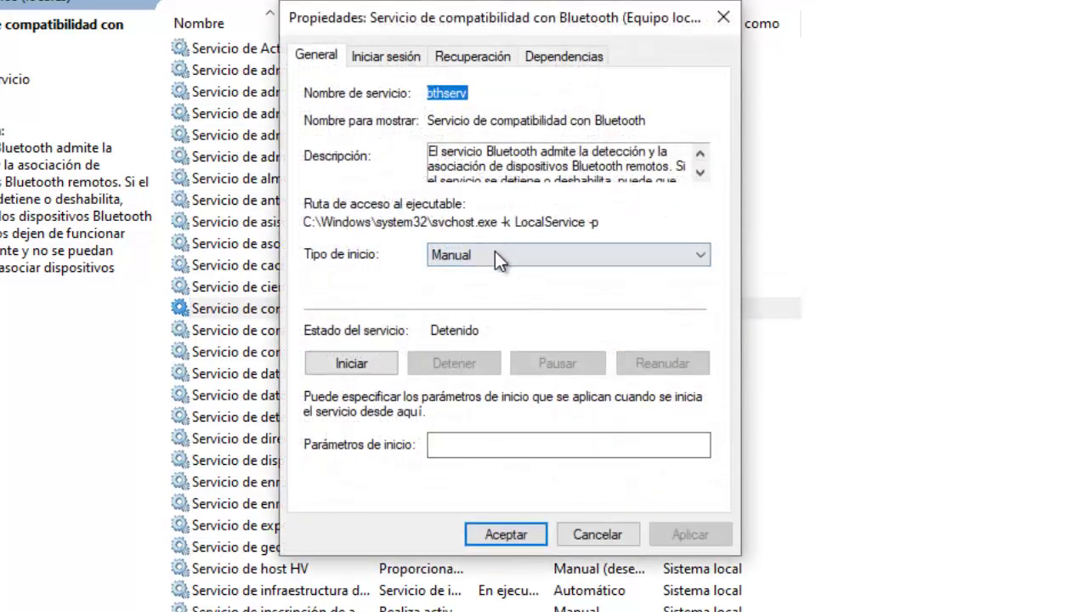
{"action": "left_click", "coordinate": [495, 251]}
{"action": "left_click", "coordinate": [480, 326]}
{"action": "left_click", "coordinate": [669, 534]}
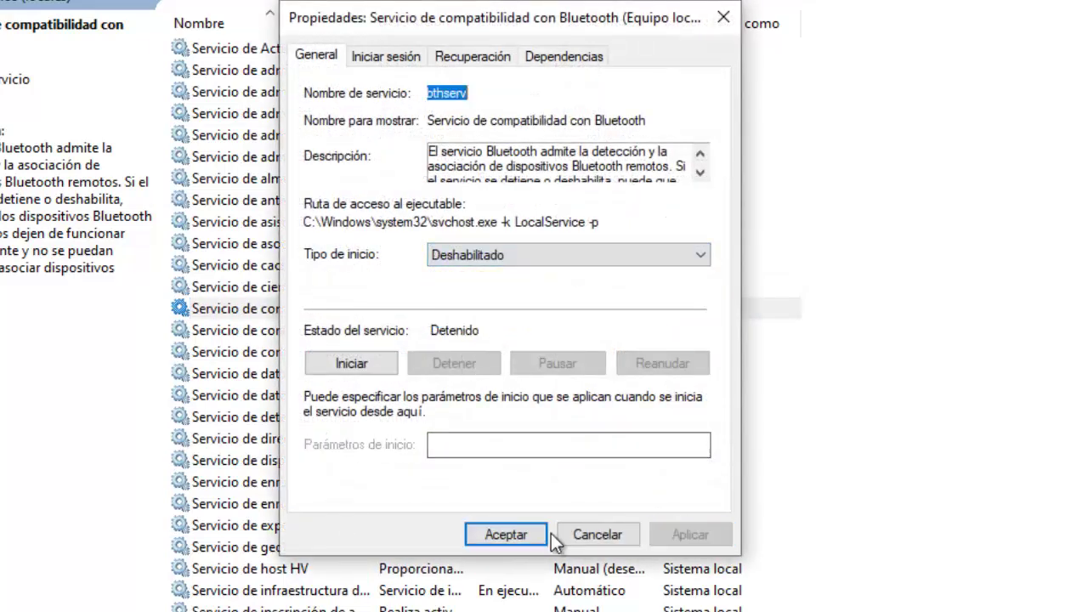
{"action": "left_click", "coordinate": [515, 536]}
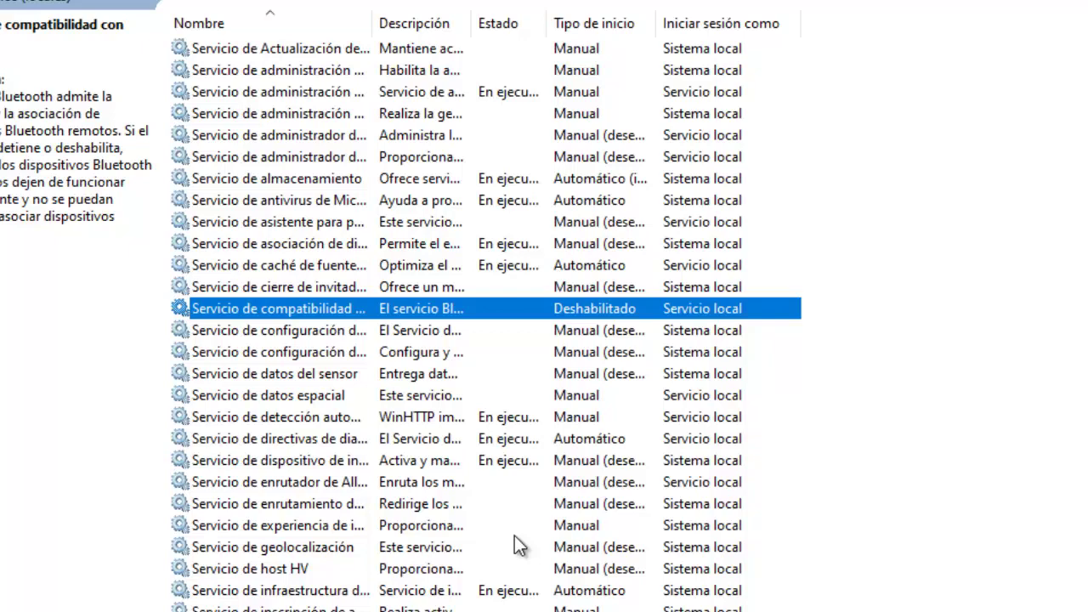
Look back through the service list for further unneeded services to disable.
{"action": "scroll", "coordinate": [548, 553], "scroll_direction": "down", "scroll_amount": 1}
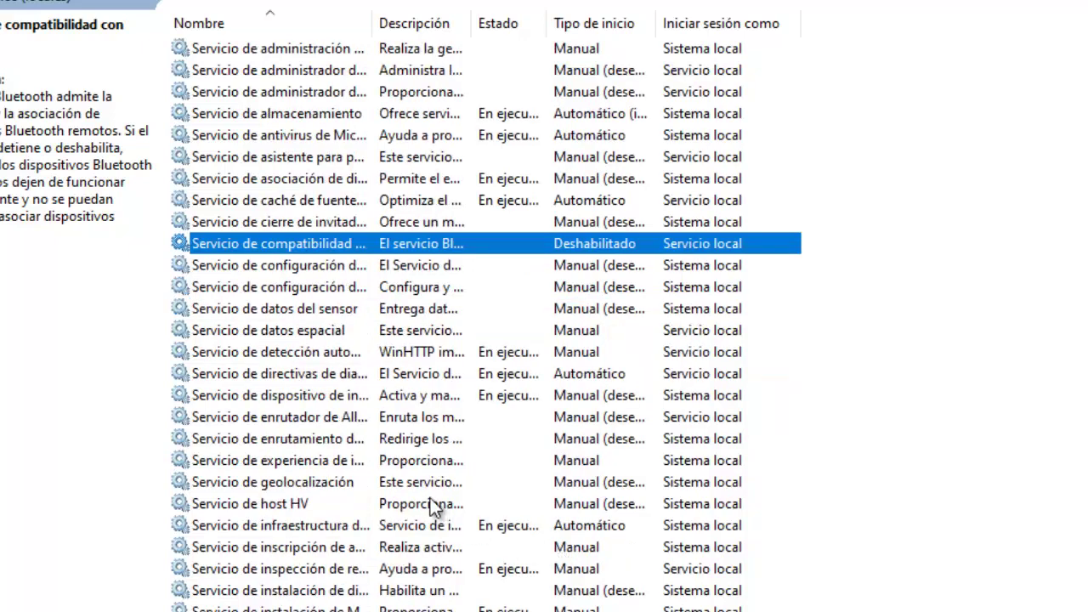
{"action": "scroll", "coordinate": [498, 573], "scroll_direction": "up", "scroll_amount": 17}
{"action": "scroll", "coordinate": [377, 456], "scroll_direction": "down", "scroll_amount": 3}
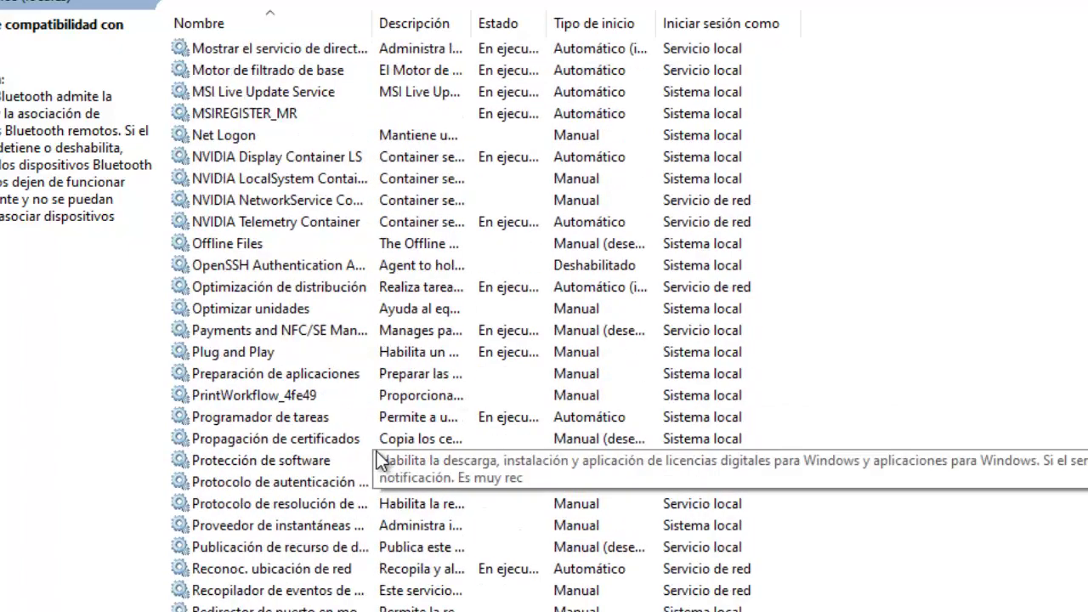
{"action": "scroll", "coordinate": [377, 457], "scroll_direction": "up", "scroll_amount": 8}
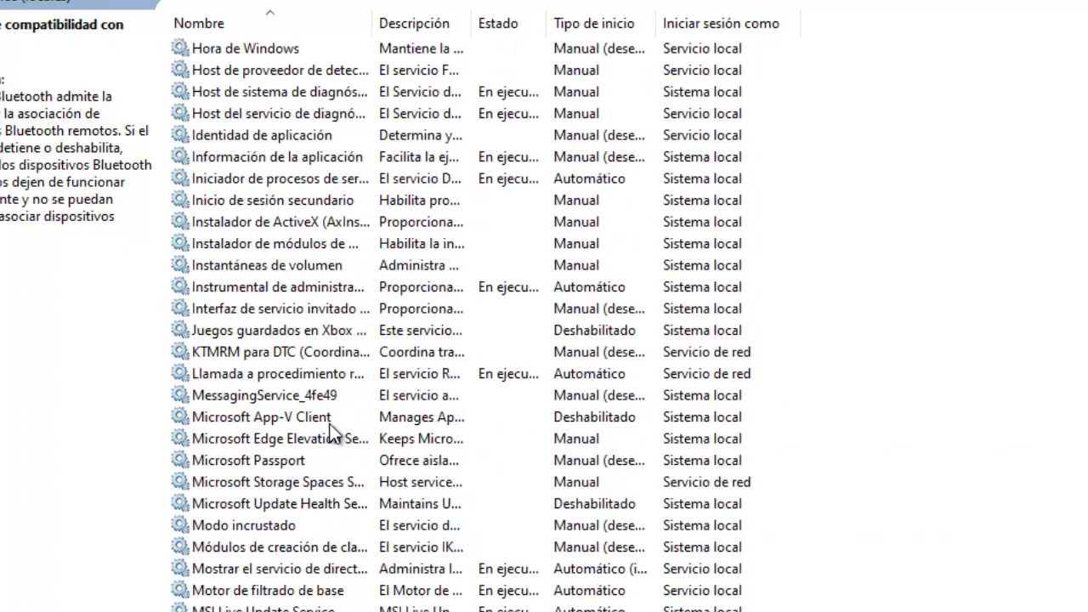
{"action": "scroll", "coordinate": [323, 413], "scroll_direction": "up", "scroll_amount": 4}
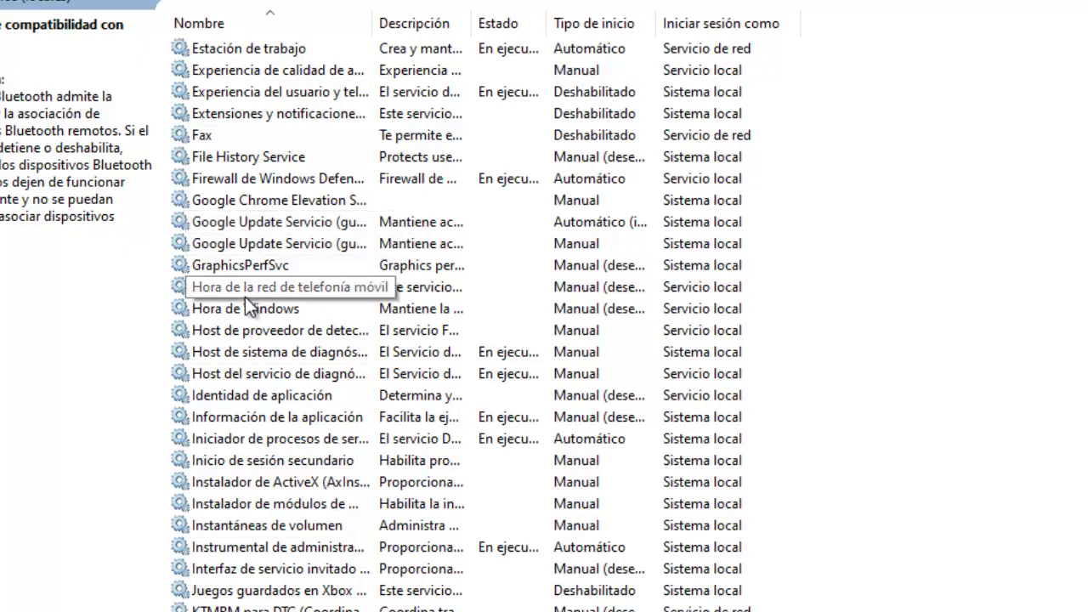
{"action": "scroll", "coordinate": [248, 335], "scroll_direction": "up", "scroll_amount": 4}
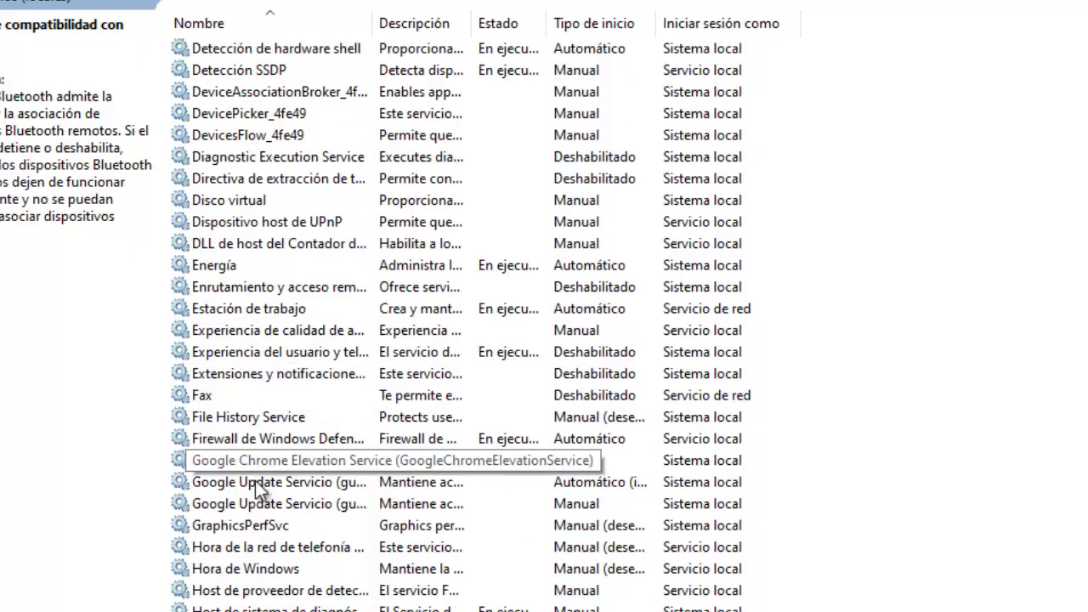
{"action": "scroll", "coordinate": [255, 502], "scroll_direction": "down", "scroll_amount": 1}
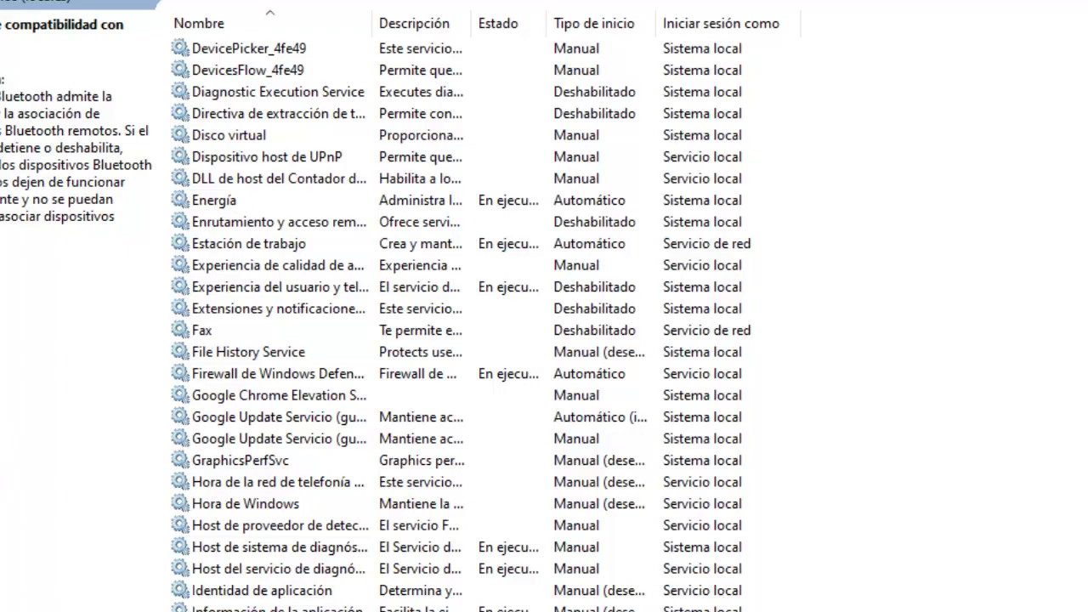
Set the startup type of the Servicio de host HV service to Deshabilitado and apply the change.
{"action": "scroll", "coordinate": [324, 476], "scroll_direction": "down", "scroll_amount": 18}
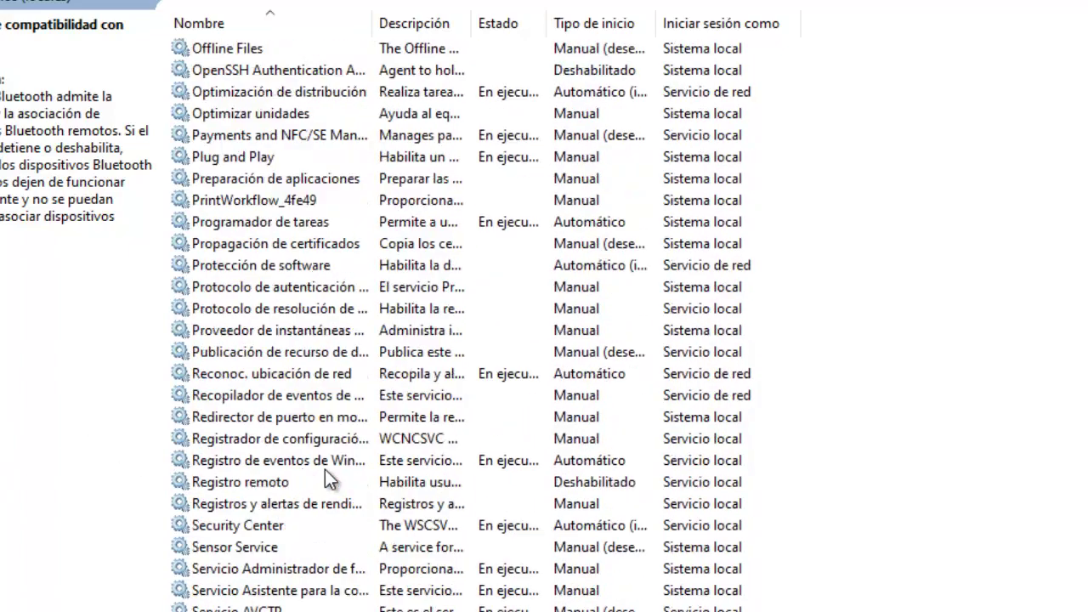
{"action": "scroll", "coordinate": [325, 469], "scroll_direction": "down", "scroll_amount": 10}
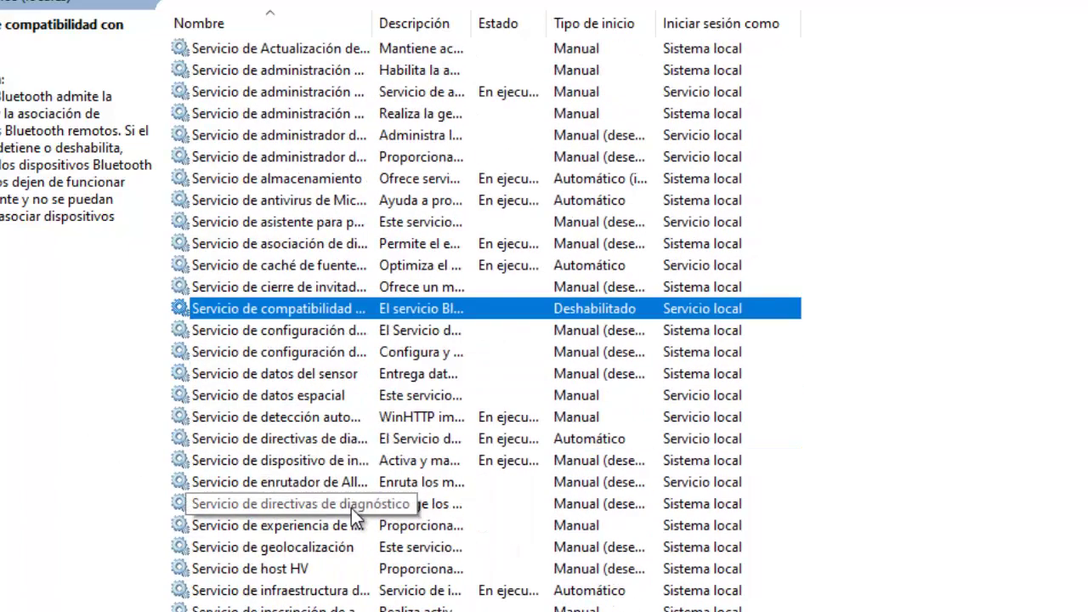
{"action": "scroll", "coordinate": [351, 508], "scroll_direction": "down", "scroll_amount": 2}
{"action": "left_click", "coordinate": [291, 441]}
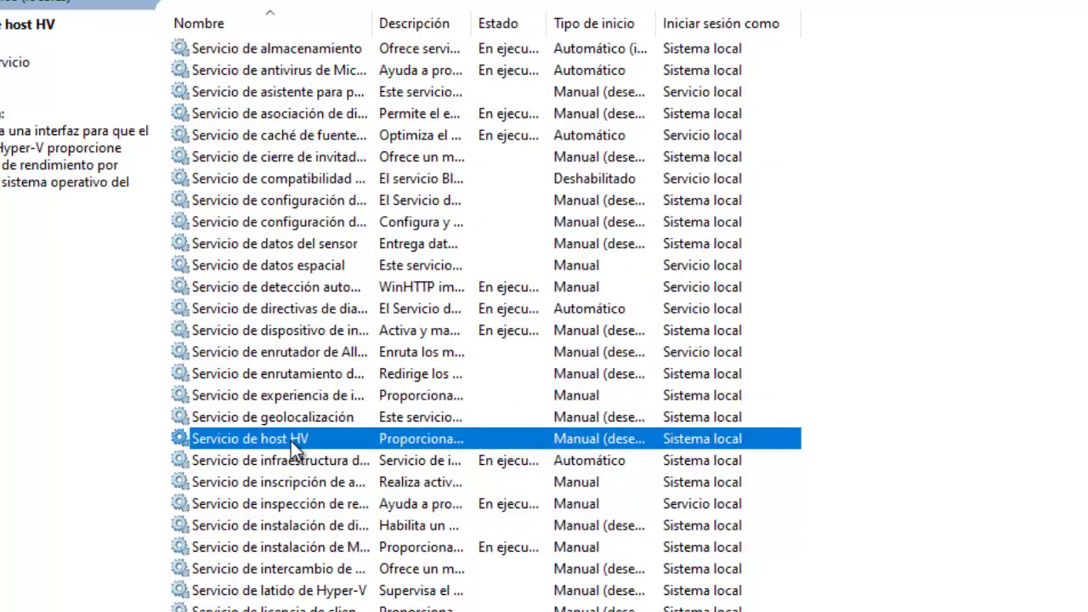
{"action": "right_click", "coordinate": [291, 441]}
{"action": "left_click", "coordinate": [380, 391]}
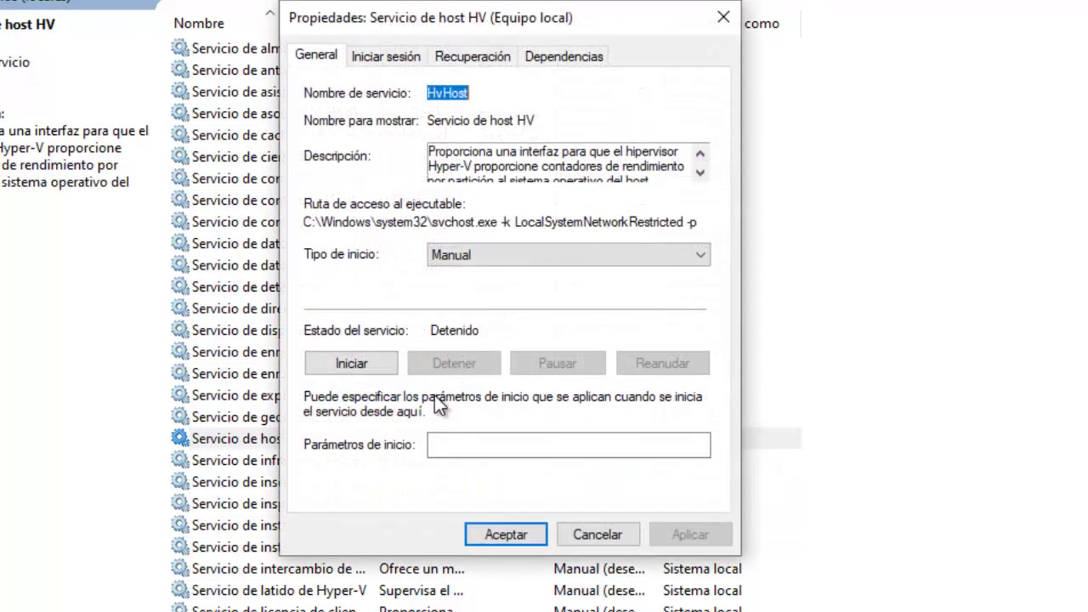
{"action": "left_click", "coordinate": [510, 258]}
{"action": "left_click", "coordinate": [522, 322]}
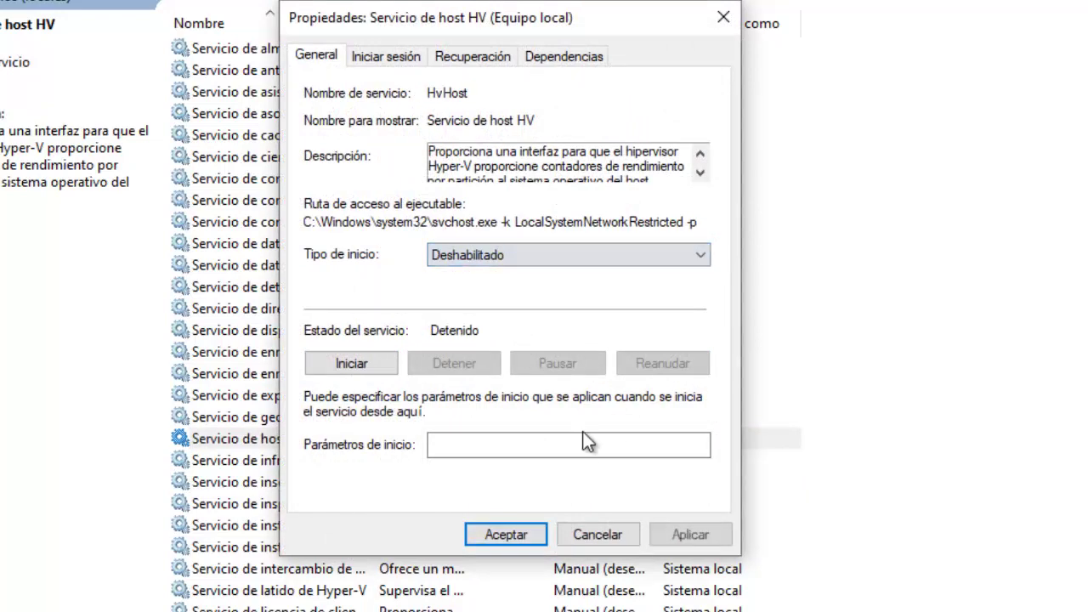
{"action": "left_click", "coordinate": [665, 535]}
{"action": "left_click", "coordinate": [521, 536]}
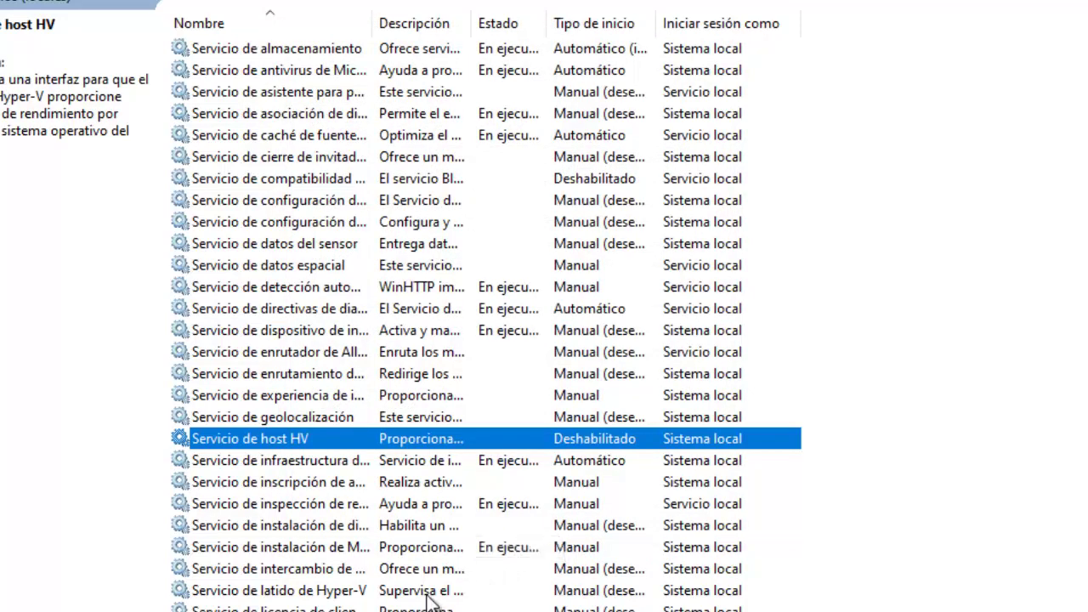
Set the startup type of the Servicio de prueba comercial service to Deshabilitado and apply the change.
{"action": "scroll", "coordinate": [405, 550], "scroll_direction": "down", "scroll_amount": 1}
{"action": "scroll", "coordinate": [405, 550], "scroll_direction": "up", "scroll_amount": 15}
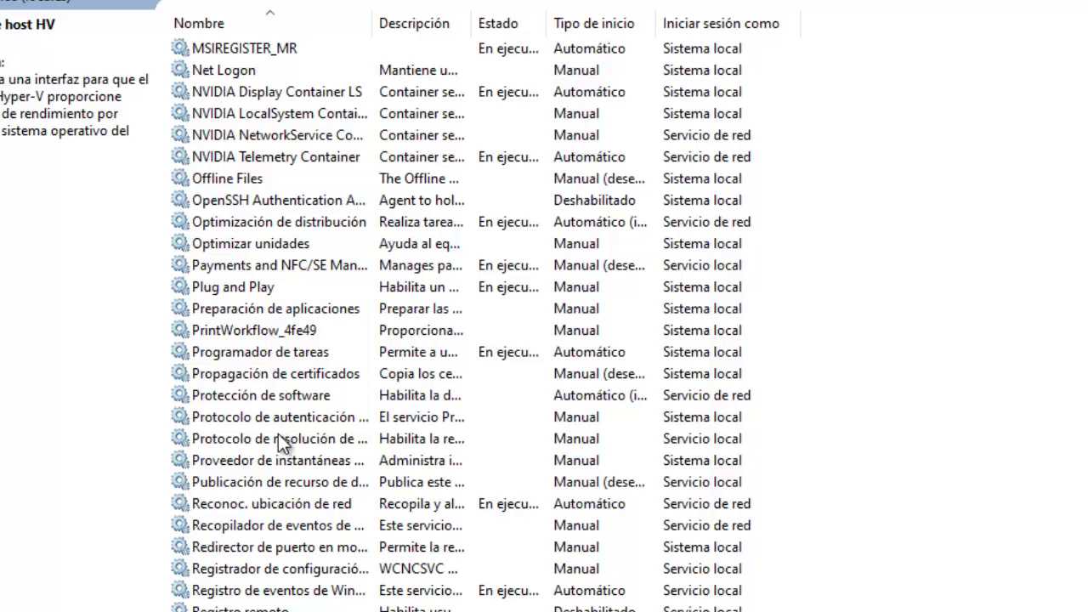
{"action": "scroll", "coordinate": [278, 439], "scroll_direction": "down", "scroll_amount": 1}
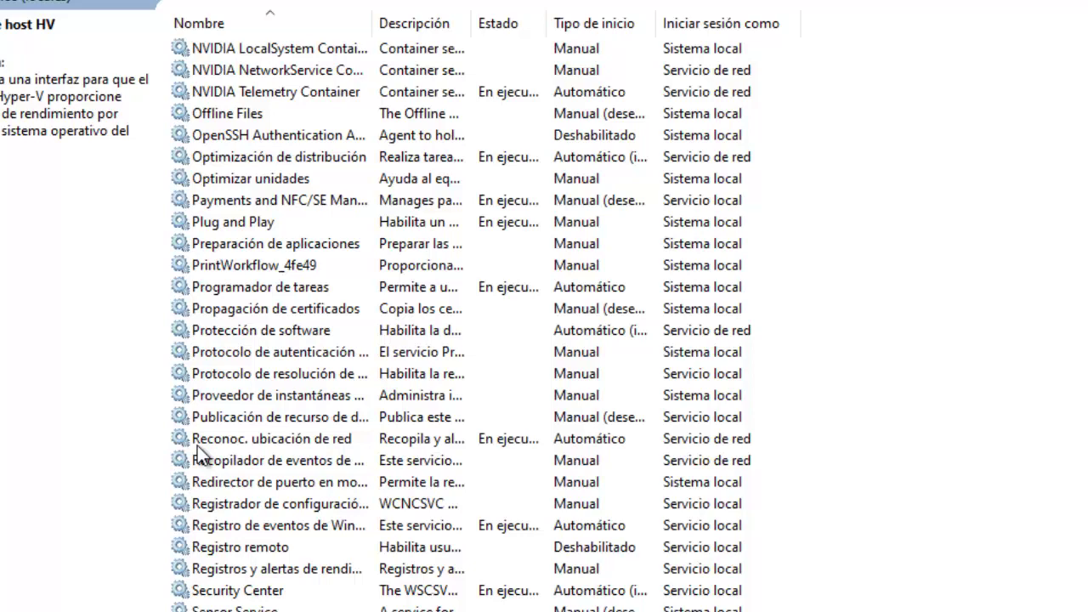
{"action": "scroll", "coordinate": [223, 450], "scroll_direction": "down", "scroll_amount": 8}
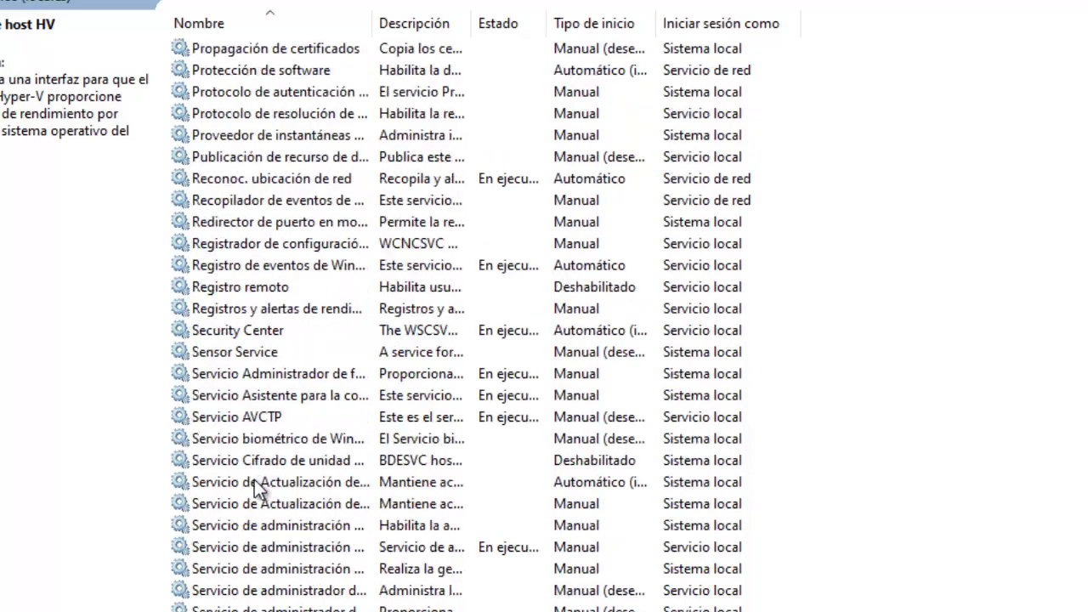
{"action": "scroll", "coordinate": [306, 511], "scroll_direction": "down", "scroll_amount": 4}
{"action": "left_click", "coordinate": [319, 503]}
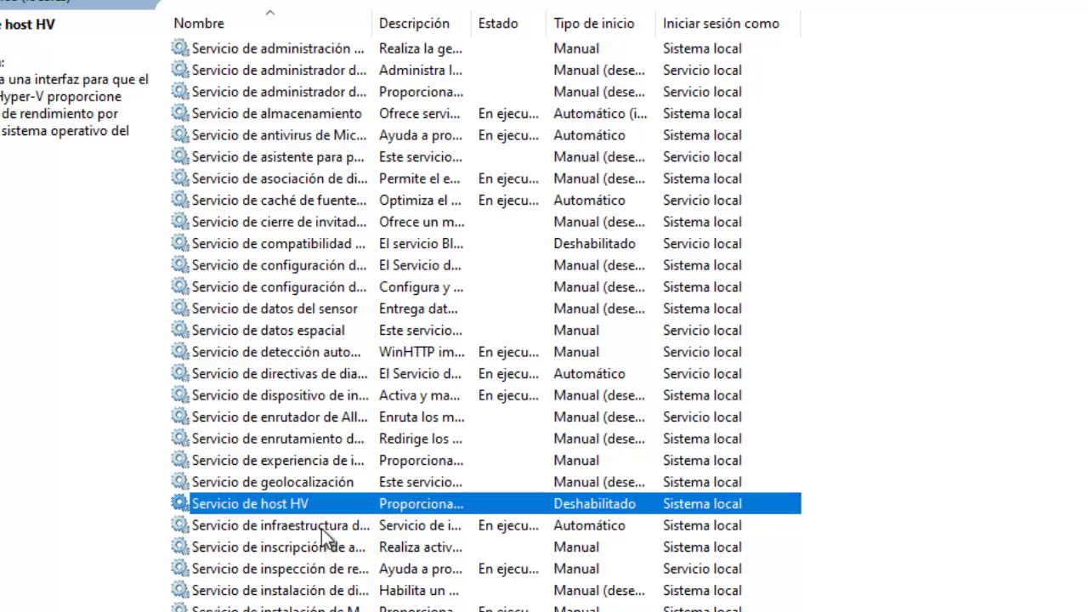
{"action": "scroll", "coordinate": [316, 476], "scroll_direction": "down", "scroll_amount": 2}
{"action": "scroll", "coordinate": [325, 451], "scroll_direction": "down", "scroll_amount": 3}
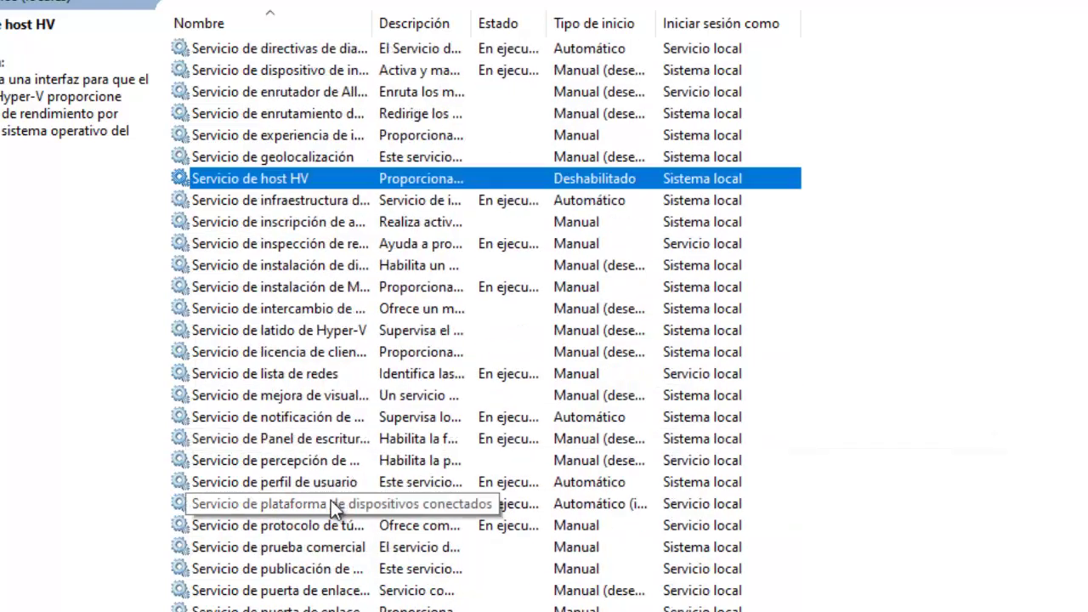
{"action": "left_click", "coordinate": [324, 544]}
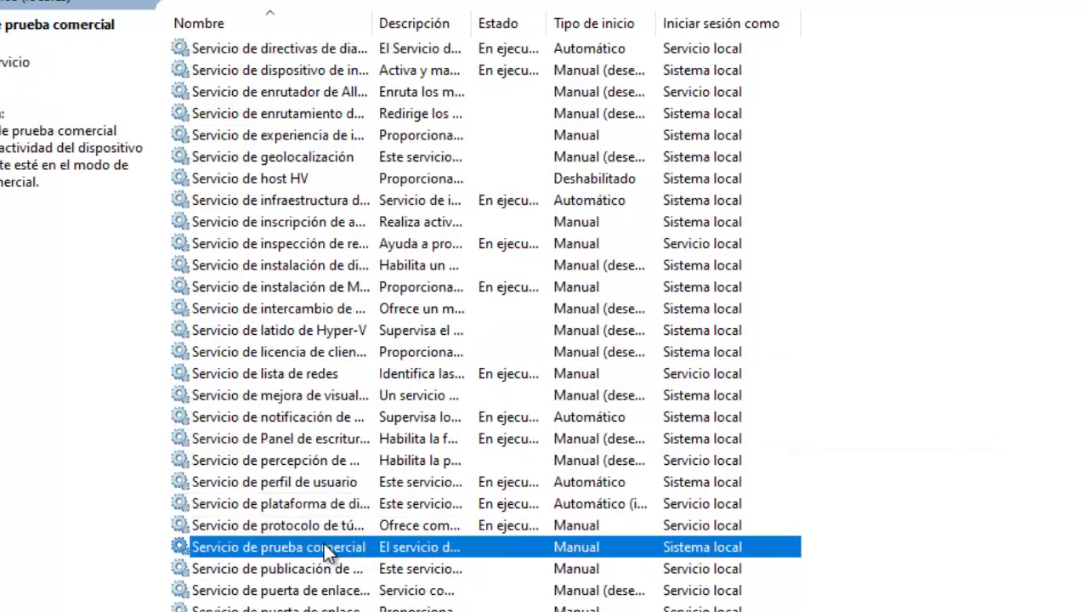
{"action": "right_click", "coordinate": [324, 544]}
{"action": "left_click", "coordinate": [401, 489]}
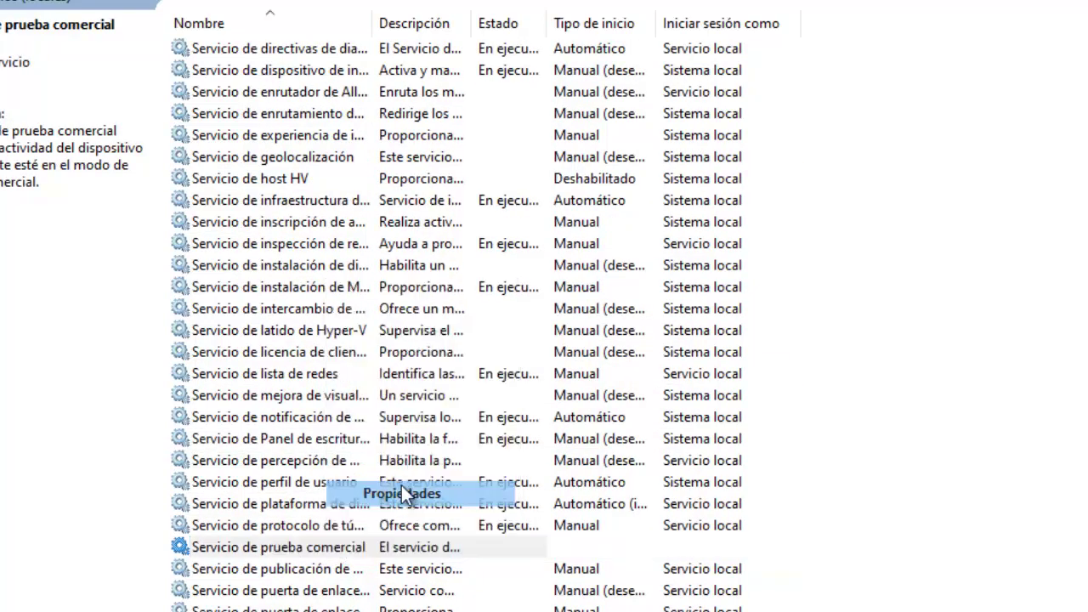
{"action": "left_click", "coordinate": [521, 256]}
{"action": "left_click", "coordinate": [510, 315]}
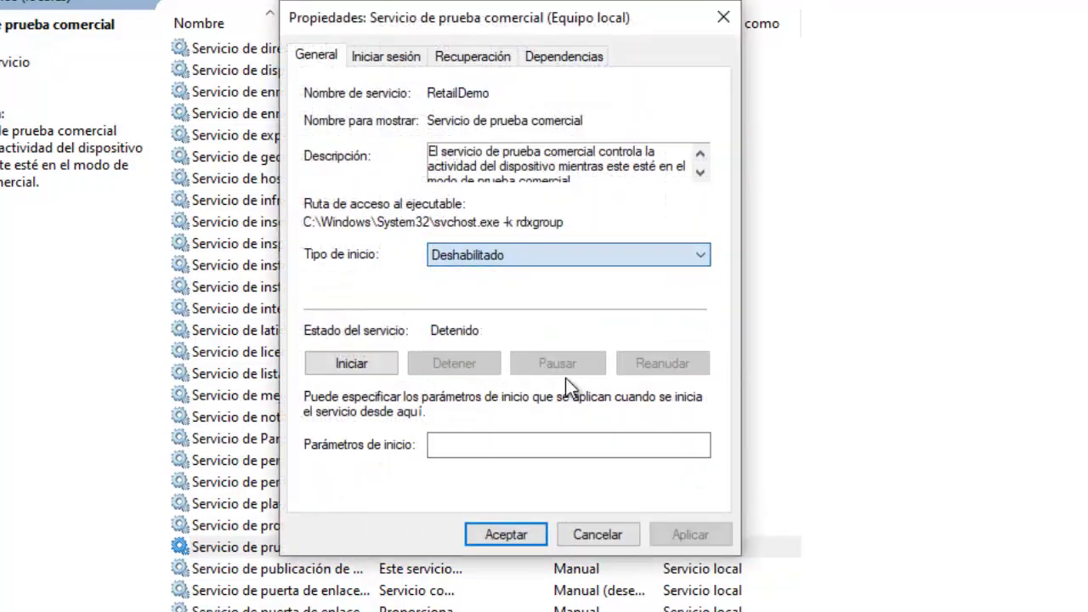
{"action": "left_click", "coordinate": [680, 533]}
{"action": "left_click", "coordinate": [514, 537]}
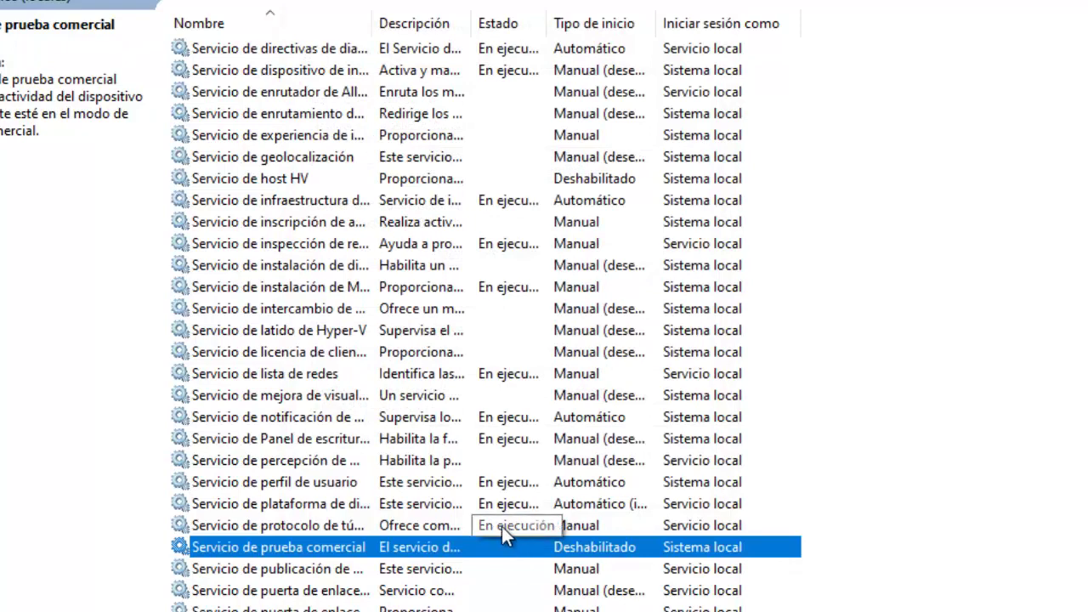
{"action": "scroll", "coordinate": [503, 561], "scroll_direction": "down", "scroll_amount": 1}
{"action": "scroll", "coordinate": [468, 553], "scroll_direction": "up", "scroll_amount": 1}
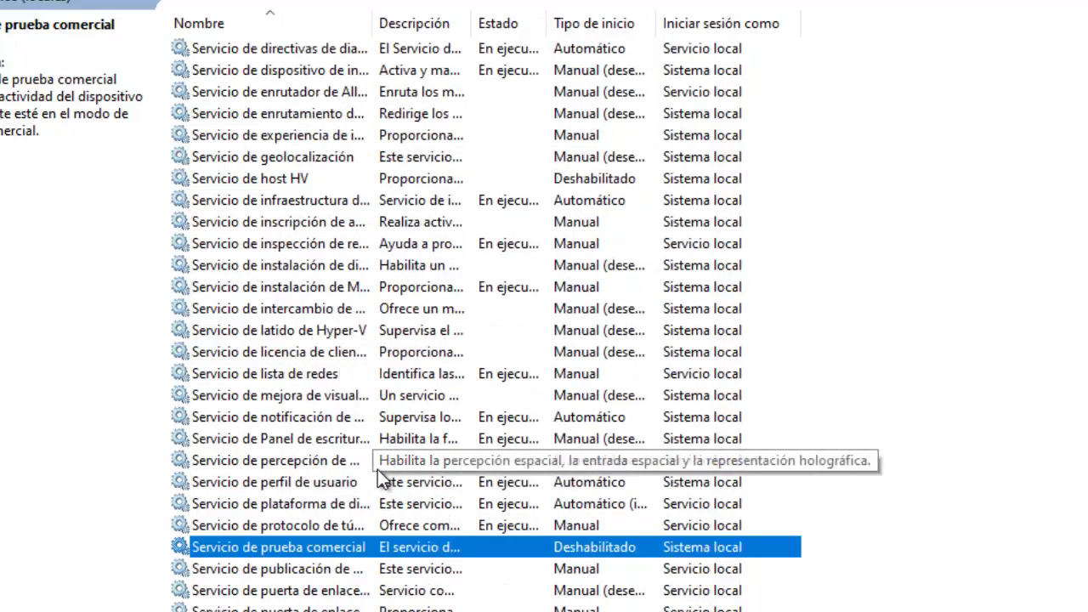
Examine the services named Servicio for further unneeded ones, including the description of the Servicio de caché de fuentes service.
{"action": "scroll", "coordinate": [378, 473], "scroll_direction": "up", "scroll_amount": 2}
{"action": "scroll", "coordinate": [385, 459], "scroll_direction": "up", "scroll_amount": 5}
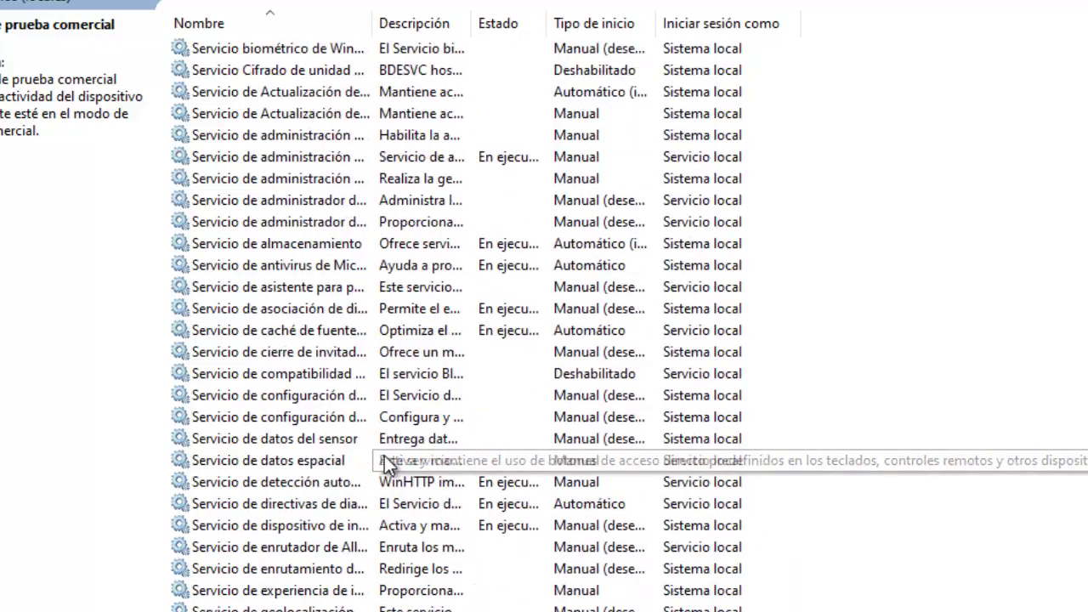
{"action": "scroll", "coordinate": [361, 466], "scroll_direction": "up", "scroll_amount": 2}
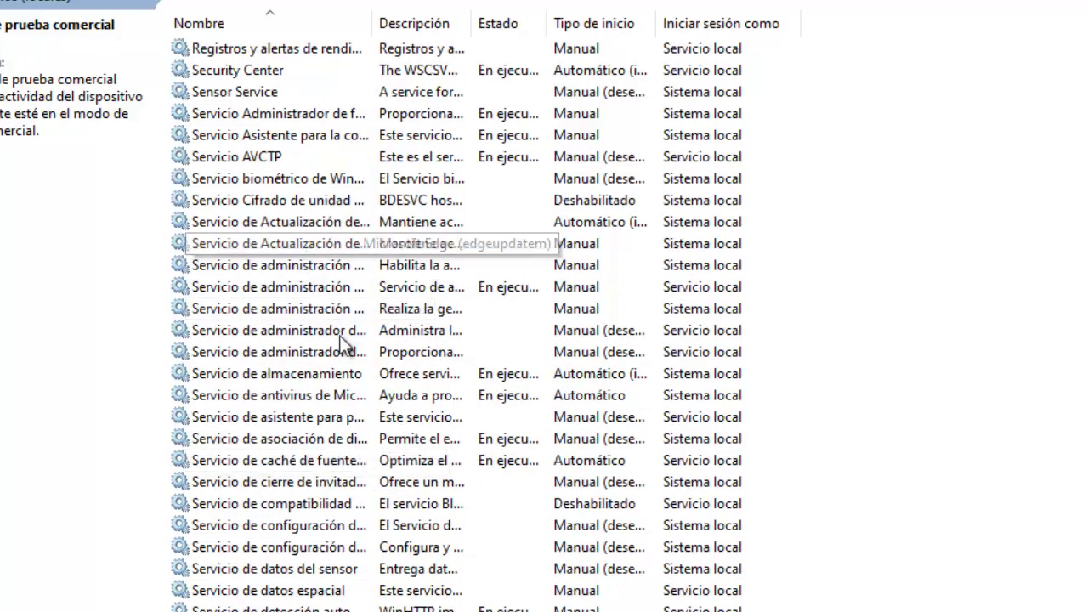
{"action": "scroll", "coordinate": [353, 441], "scroll_direction": "down", "scroll_amount": 1}
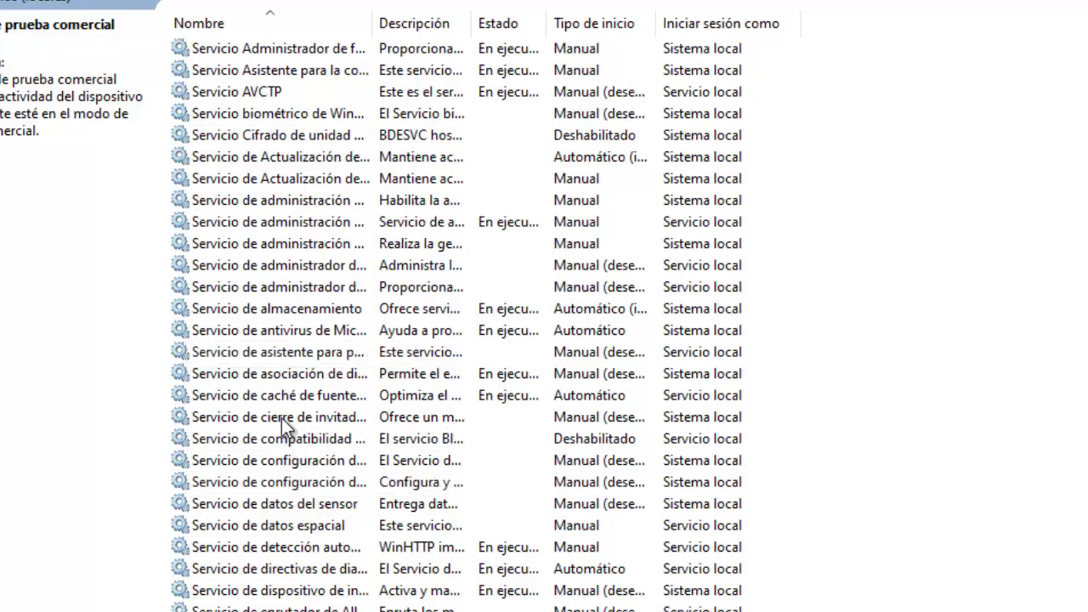
{"action": "left_click", "coordinate": [285, 397]}
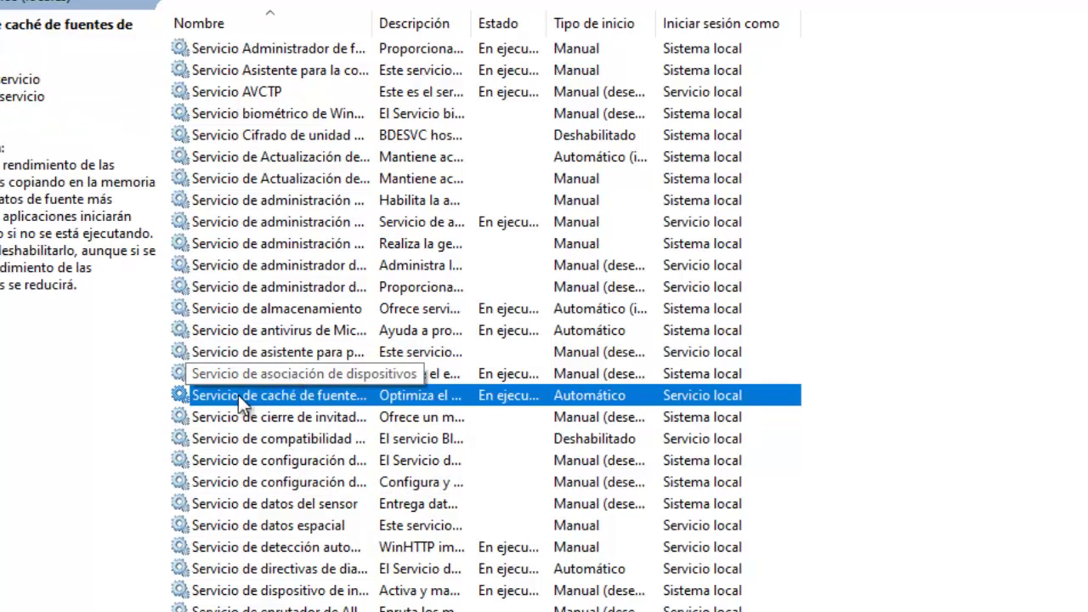
{"action": "scroll", "coordinate": [302, 508], "scroll_direction": "down", "scroll_amount": 4}
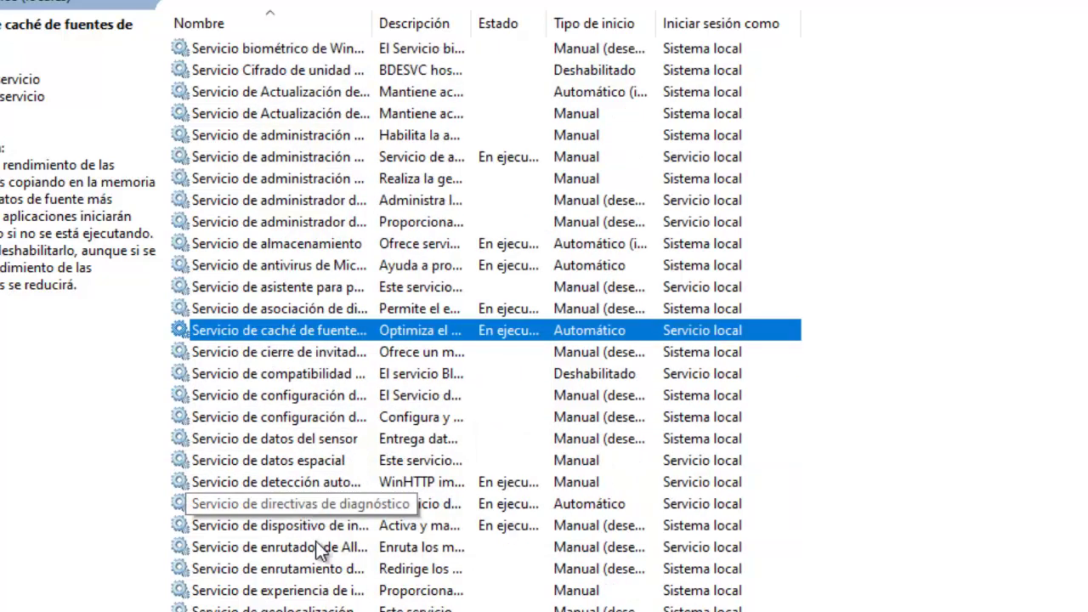
{"action": "scroll", "coordinate": [312, 526], "scroll_direction": "down", "scroll_amount": 5}
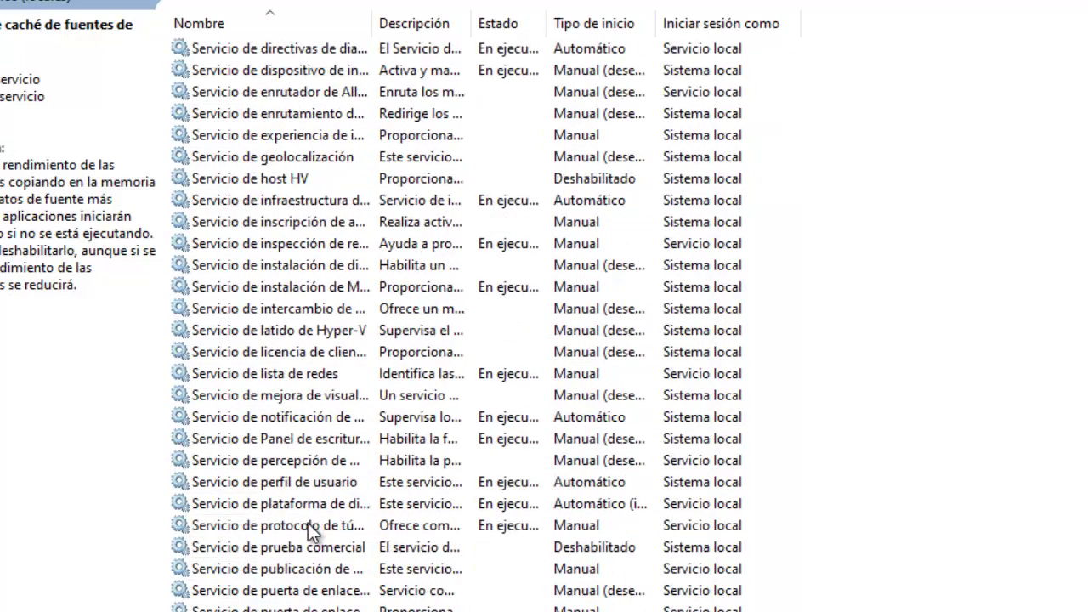
{"action": "scroll", "coordinate": [310, 551], "scroll_direction": "down", "scroll_amount": 3}
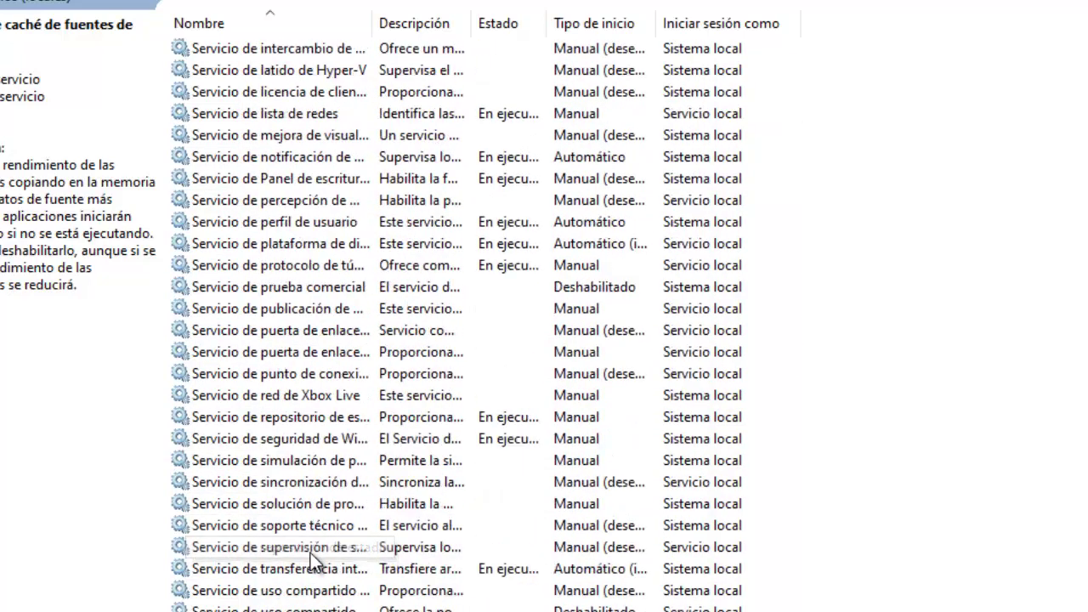
Set the startup type of the Servicio de sincronización de hora de Hyper-V service to Deshabilitado and save the change.
{"action": "left_click", "coordinate": [306, 485]}
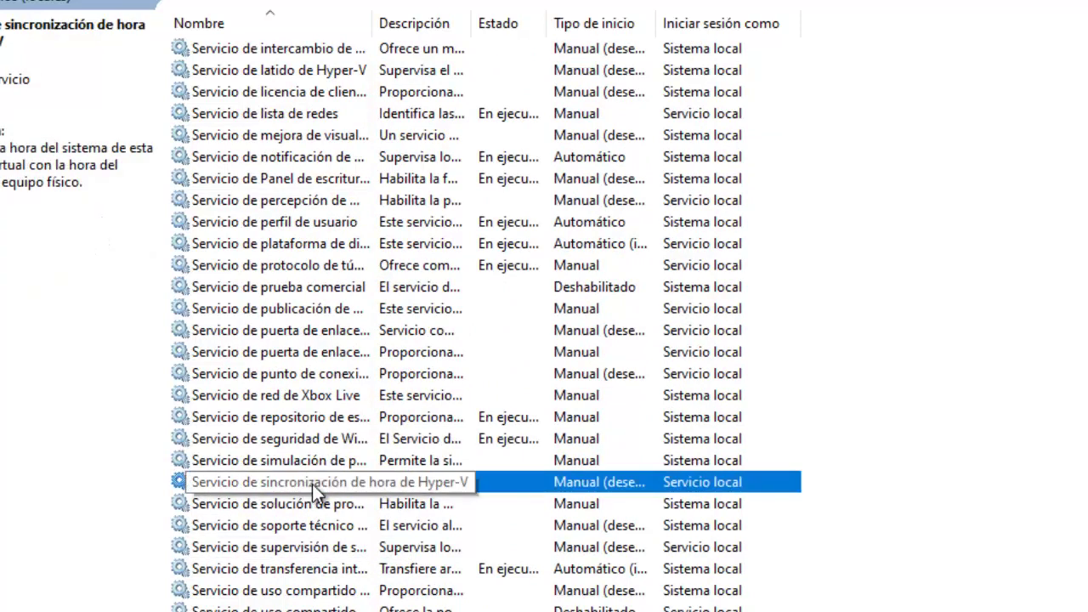
{"action": "right_click", "coordinate": [312, 483]}
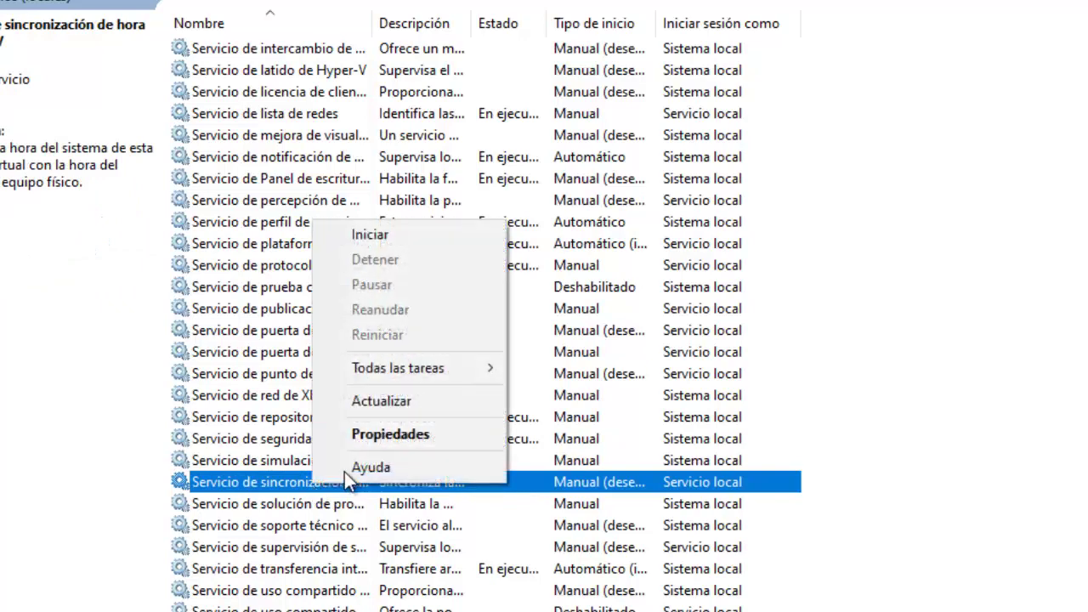
{"action": "left_click", "coordinate": [392, 433]}
{"action": "left_click", "coordinate": [510, 254]}
{"action": "left_click", "coordinate": [476, 318]}
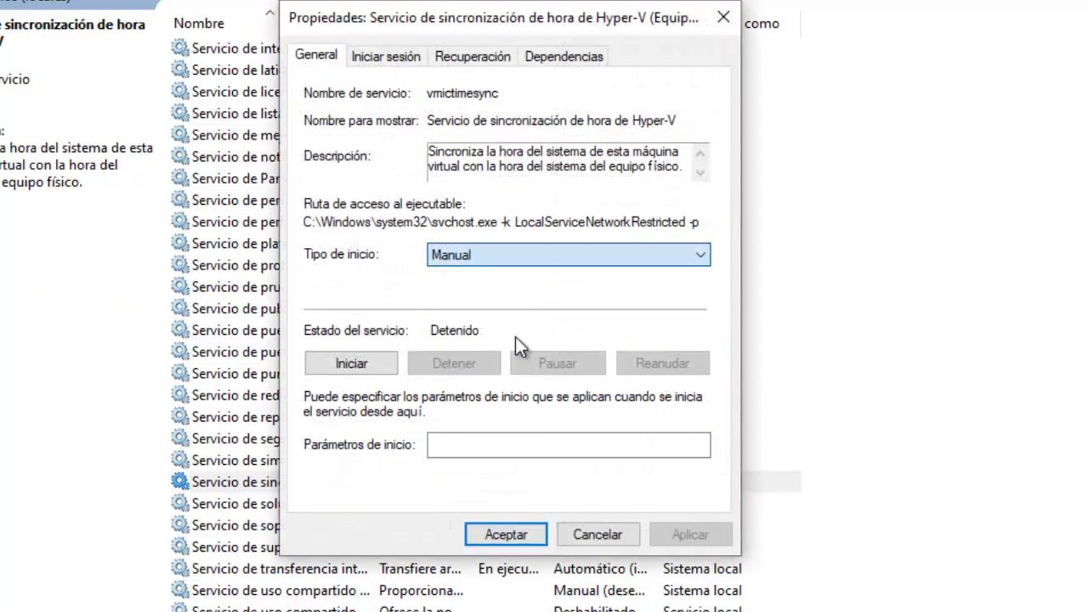
{"action": "left_click", "coordinate": [501, 530]}
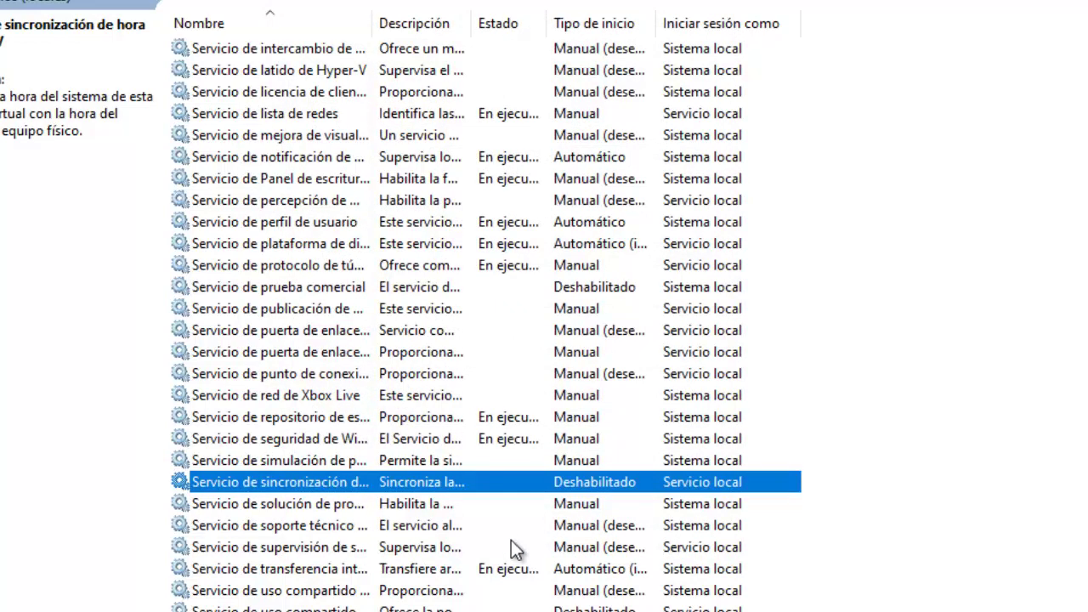
Review the remaining services down to Windows Update for unneeded ones, including the description of Servicio de host HV.
{"action": "scroll", "coordinate": [417, 570], "scroll_direction": "down", "scroll_amount": 2}
{"action": "scroll", "coordinate": [396, 561], "scroll_direction": "up", "scroll_amount": 2}
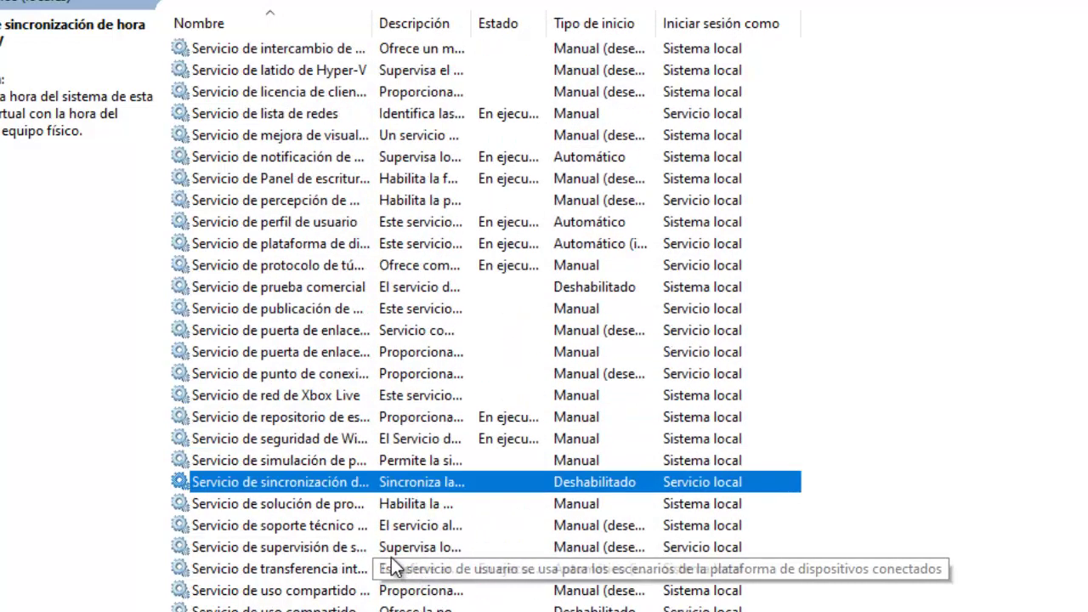
{"action": "scroll", "coordinate": [308, 474], "scroll_direction": "up", "scroll_amount": 3}
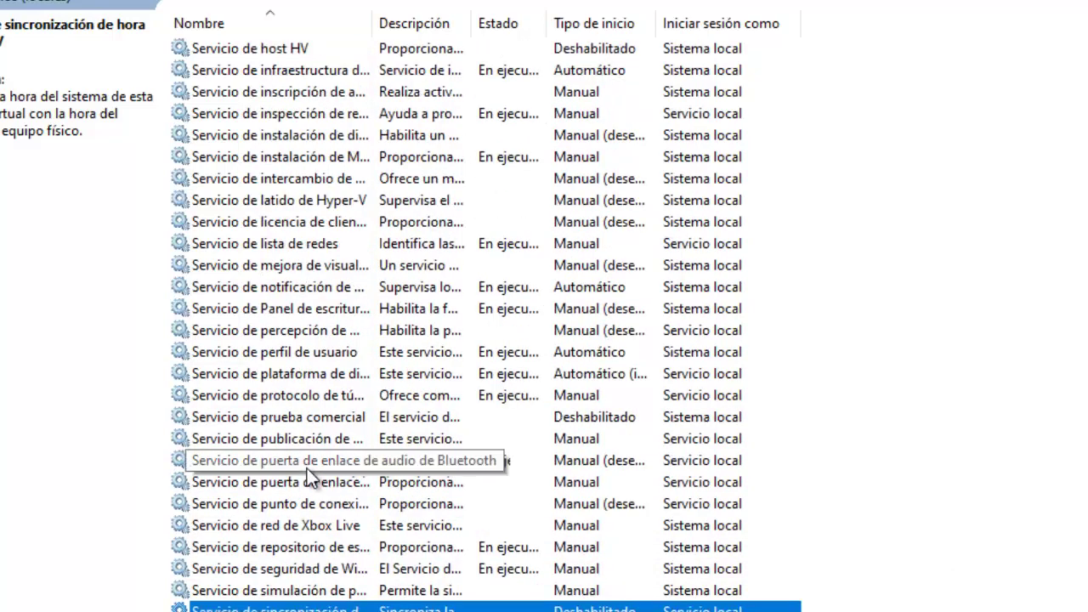
{"action": "scroll", "coordinate": [305, 466], "scroll_direction": "up", "scroll_amount": 5}
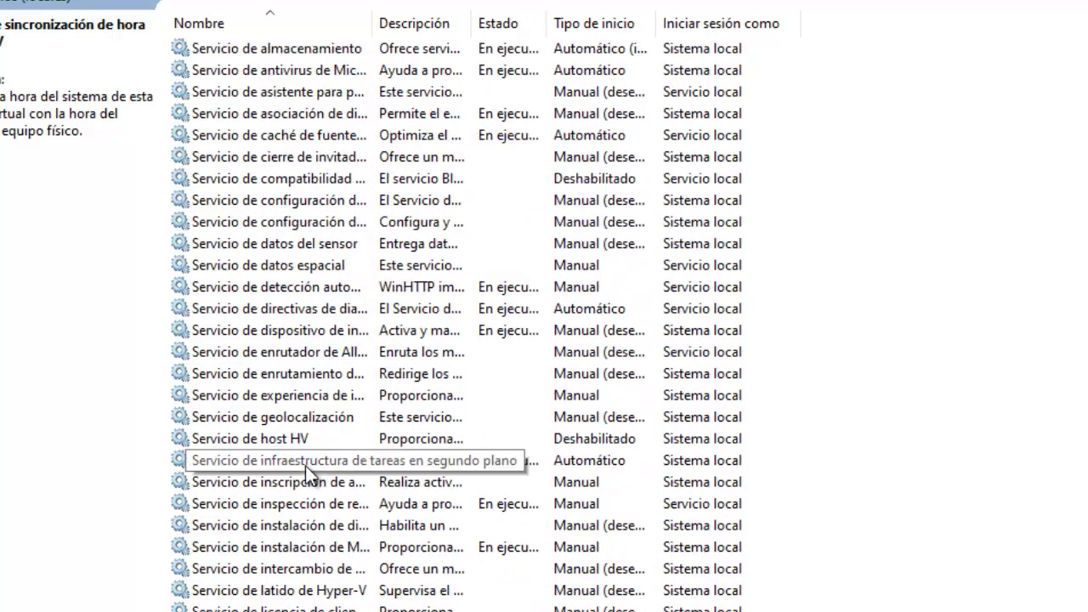
{"action": "scroll", "coordinate": [305, 466], "scroll_direction": "down", "scroll_amount": 1}
{"action": "scroll", "coordinate": [305, 466], "scroll_direction": "down", "scroll_amount": 3}
{"action": "scroll", "coordinate": [305, 466], "scroll_direction": "up", "scroll_amount": 1}
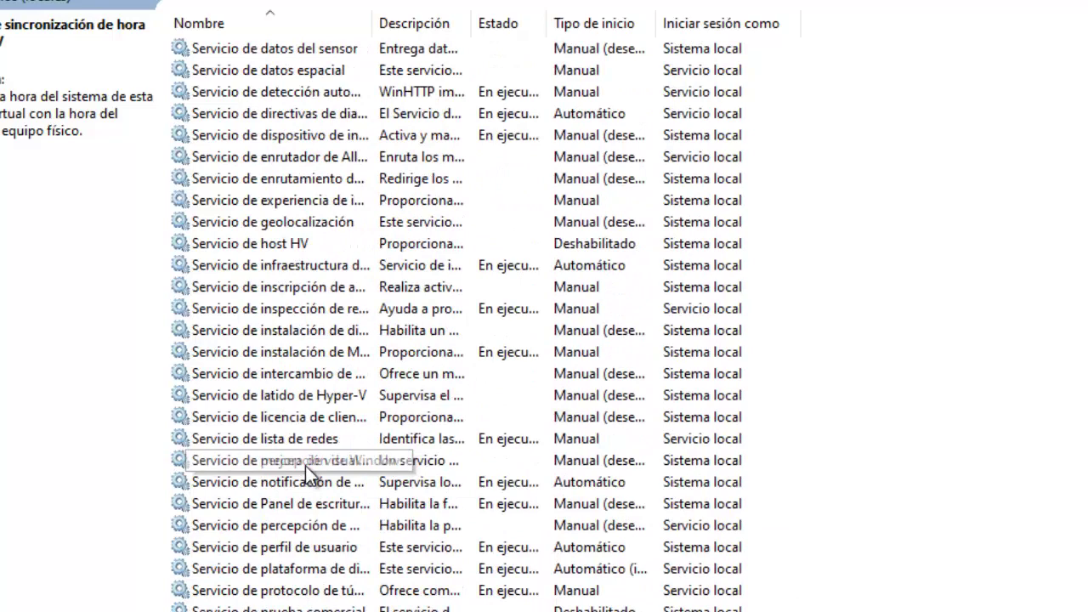
{"action": "scroll", "coordinate": [302, 323], "scroll_direction": "up", "scroll_amount": 1}
{"action": "left_click", "coordinate": [311, 310]}
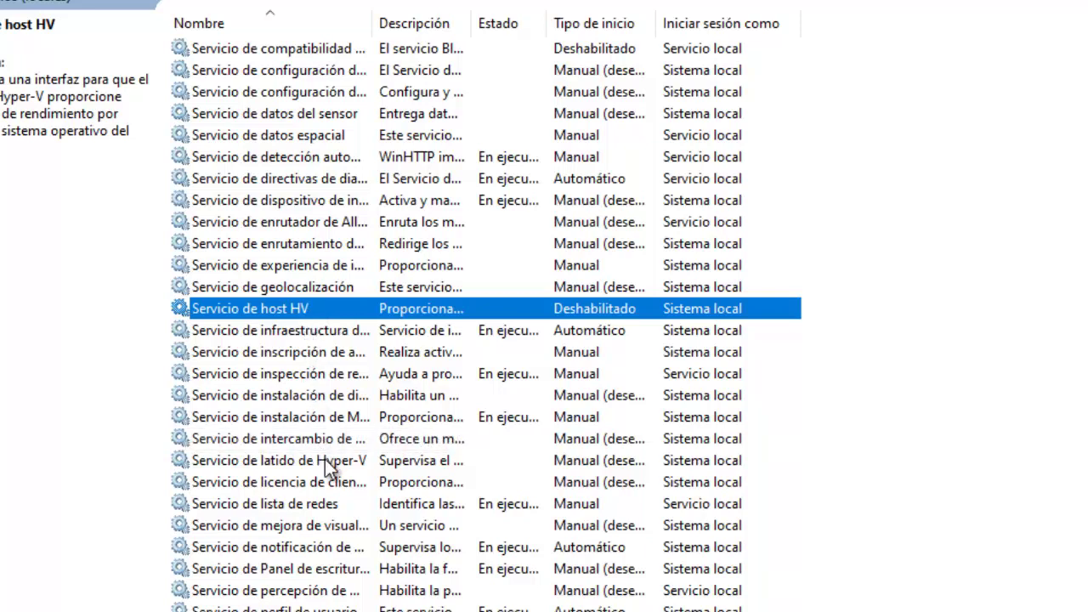
{"action": "scroll", "coordinate": [325, 466], "scroll_direction": "down", "scroll_amount": 1}
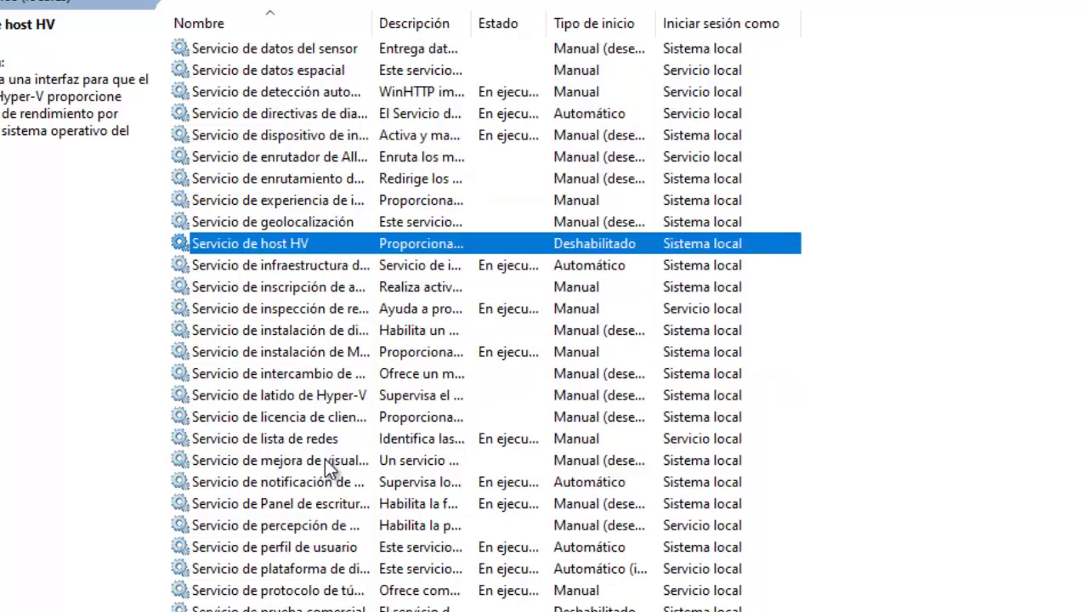
{"action": "scroll", "coordinate": [325, 466], "scroll_direction": "down", "scroll_amount": 1}
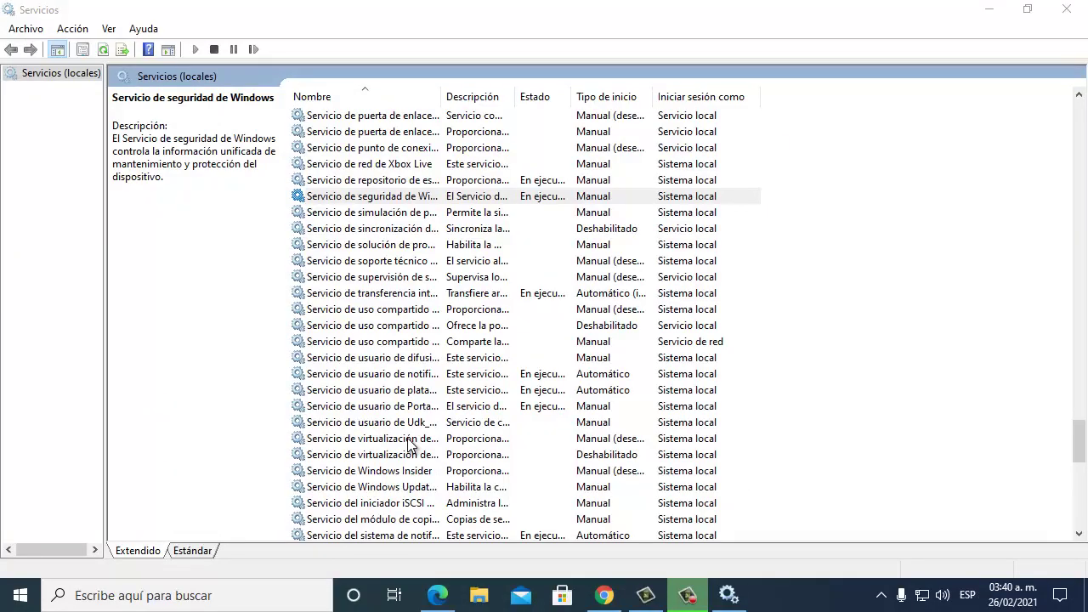
{"action": "scroll", "coordinate": [408, 447], "scroll_direction": "down", "scroll_amount": 3}
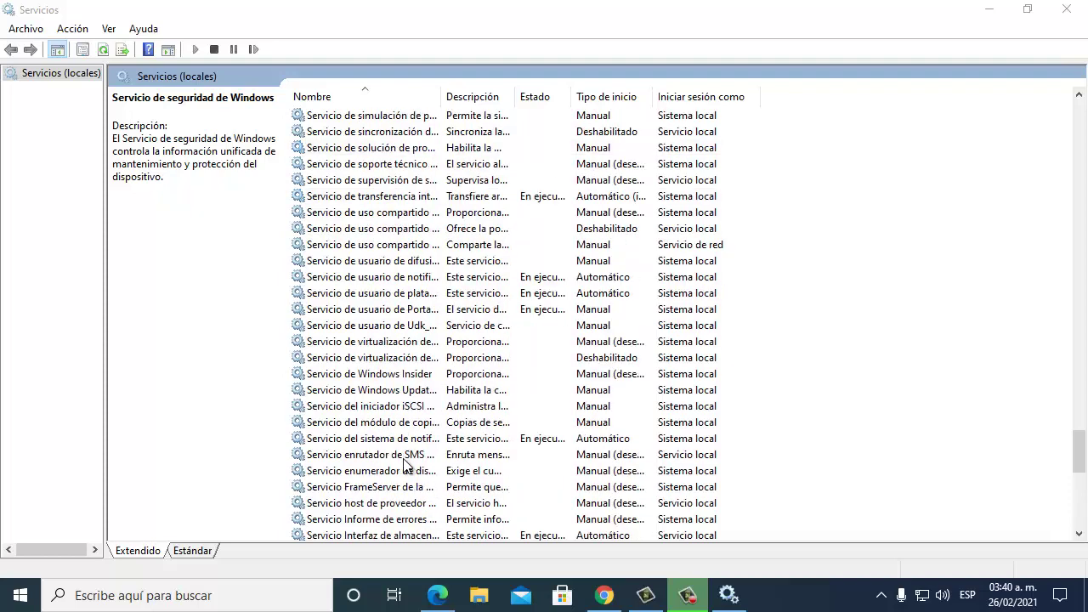
{"action": "scroll", "coordinate": [405, 464], "scroll_direction": "down", "scroll_amount": 5}
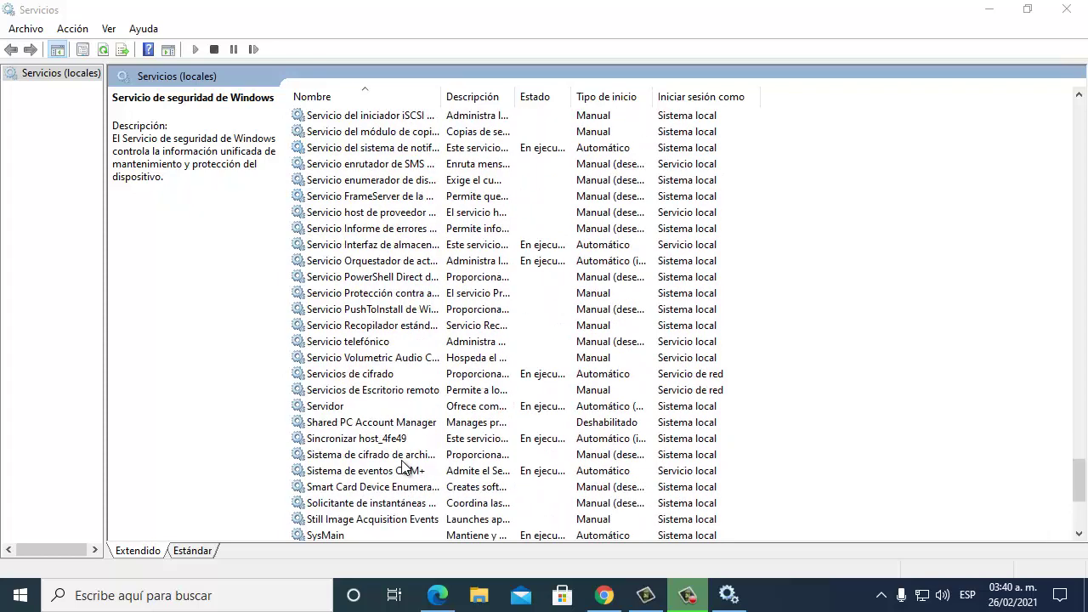
{"action": "scroll", "coordinate": [404, 466], "scroll_direction": "down", "scroll_amount": 5}
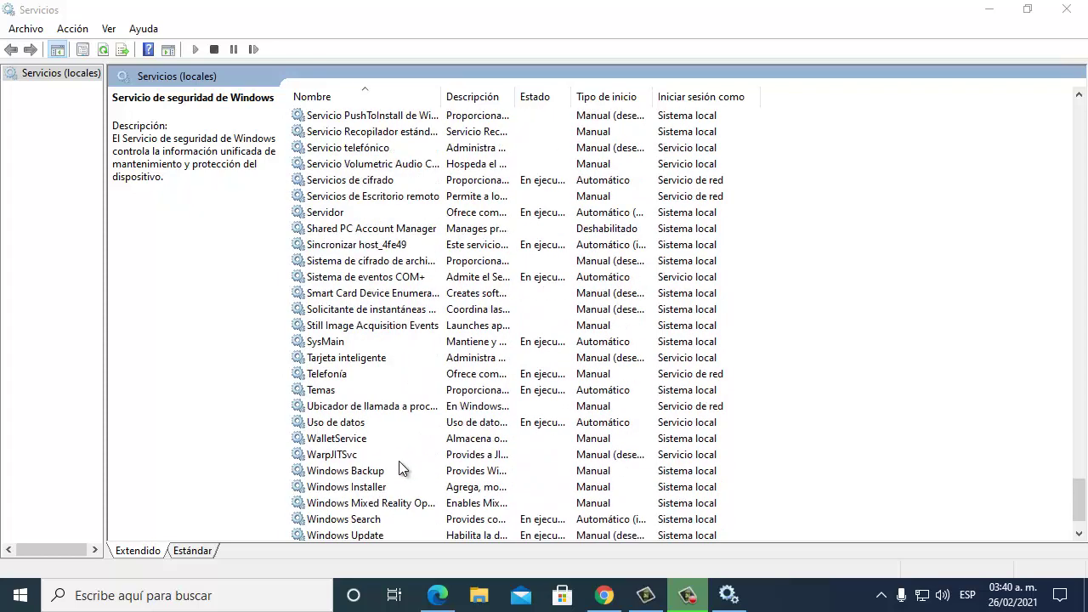
Set the startup type of the Servicio PowerShell Direct de Hyper-V service to Deshabilitado and save the change.
{"action": "scroll", "coordinate": [404, 466], "scroll_direction": "up", "scroll_amount": 4}
{"action": "scroll", "coordinate": [379, 446], "scroll_direction": "up", "scroll_amount": 3}
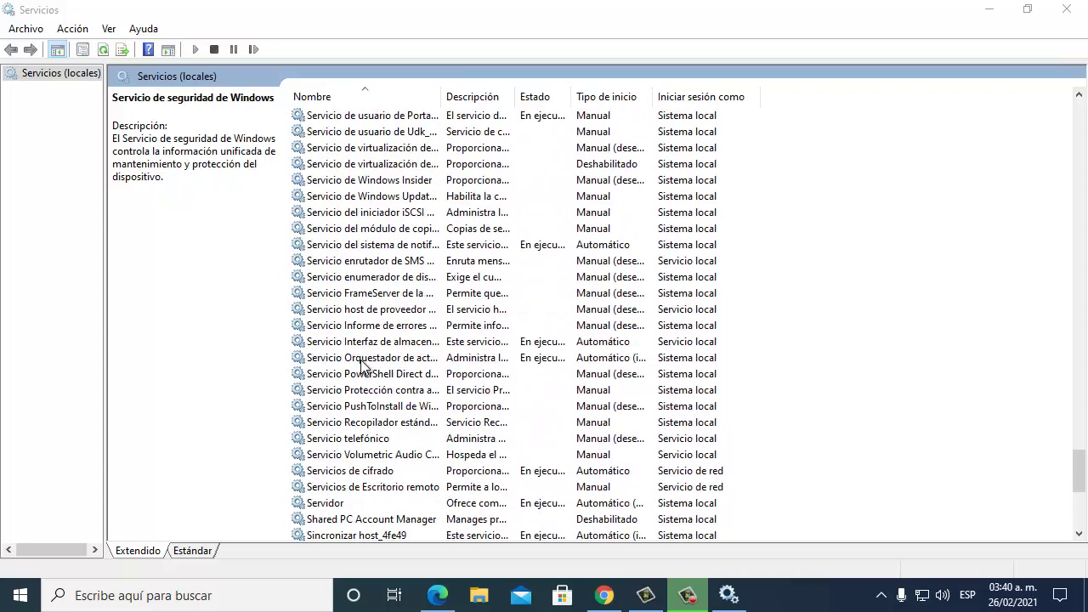
{"action": "scroll", "coordinate": [374, 399], "scroll_direction": "up", "scroll_amount": 1}
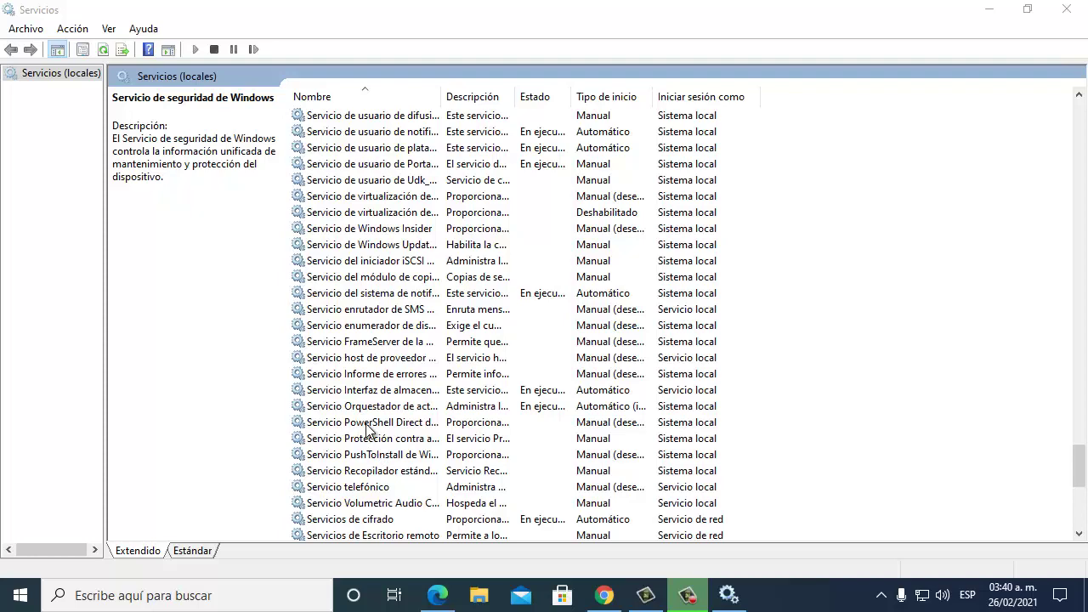
{"action": "left_click", "coordinate": [368, 423]}
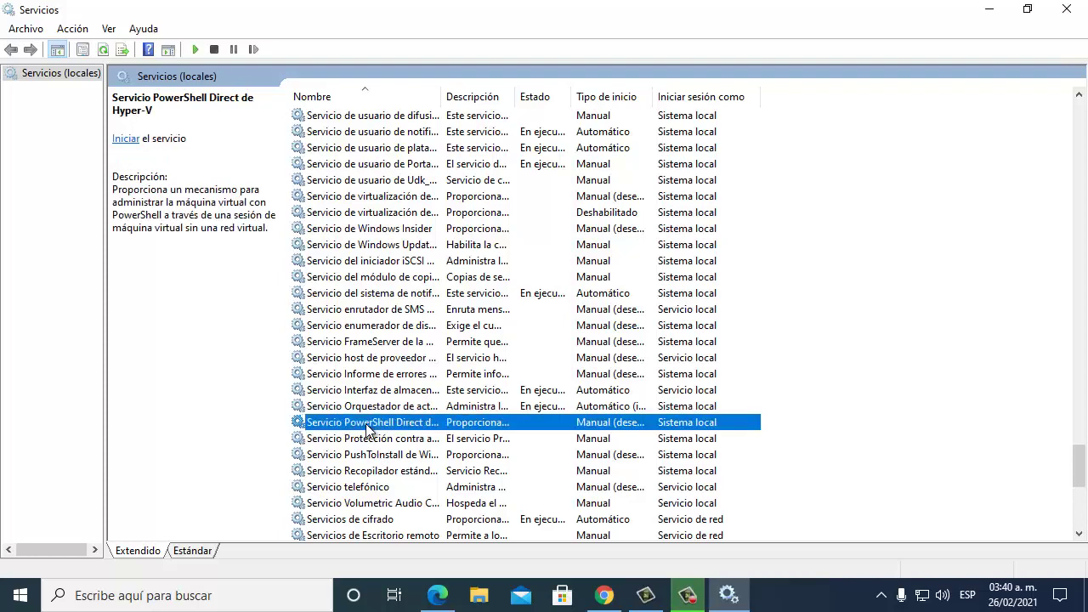
{"action": "right_click", "coordinate": [368, 425]}
{"action": "left_click", "coordinate": [429, 383]}
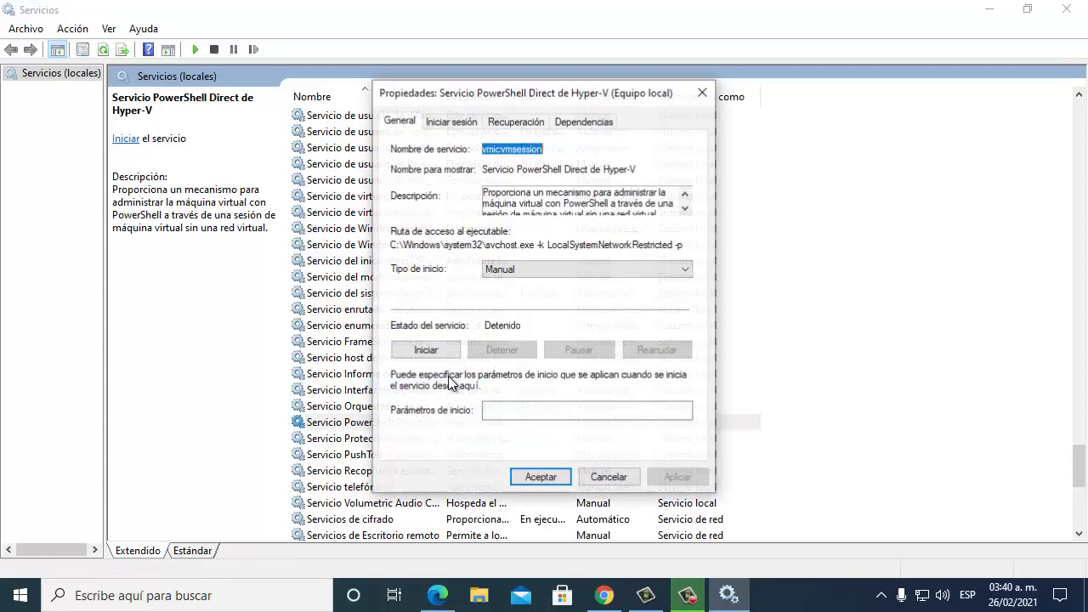
{"action": "left_click", "coordinate": [526, 274]}
{"action": "left_click", "coordinate": [544, 316]}
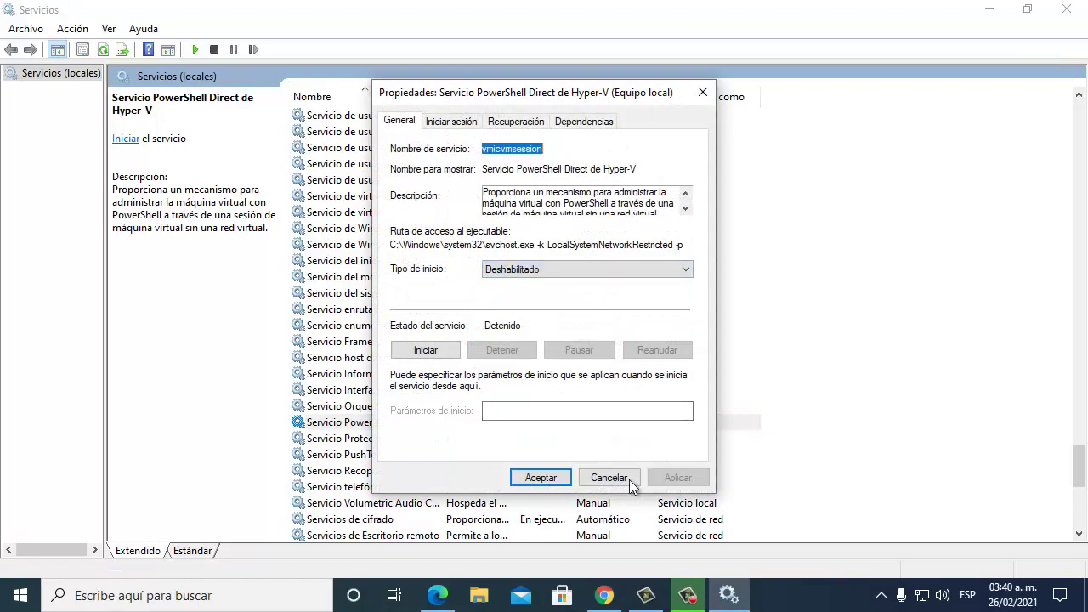
{"action": "left_click", "coordinate": [544, 478]}
Set the startup type of the Windows Update service to Deshabilitado, apply the change and close its properties.
{"action": "scroll", "coordinate": [408, 478], "scroll_direction": "down", "scroll_amount": 4}
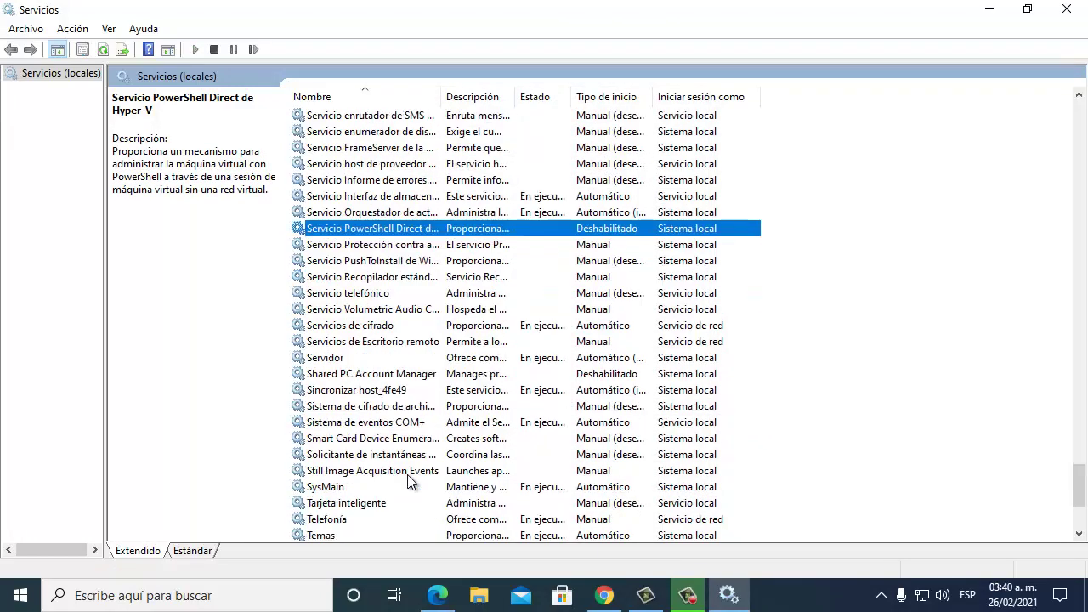
{"action": "scroll", "coordinate": [404, 479], "scroll_direction": "down", "scroll_amount": 3}
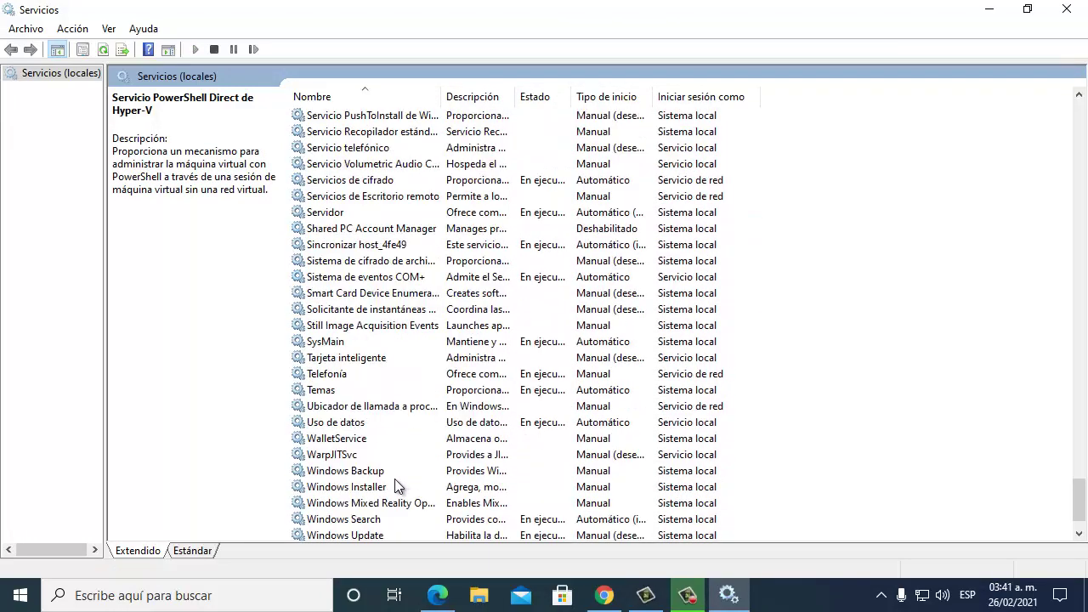
{"action": "scroll", "coordinate": [394, 478], "scroll_direction": "down", "scroll_amount": 1}
{"action": "left_click", "coordinate": [371, 493]}
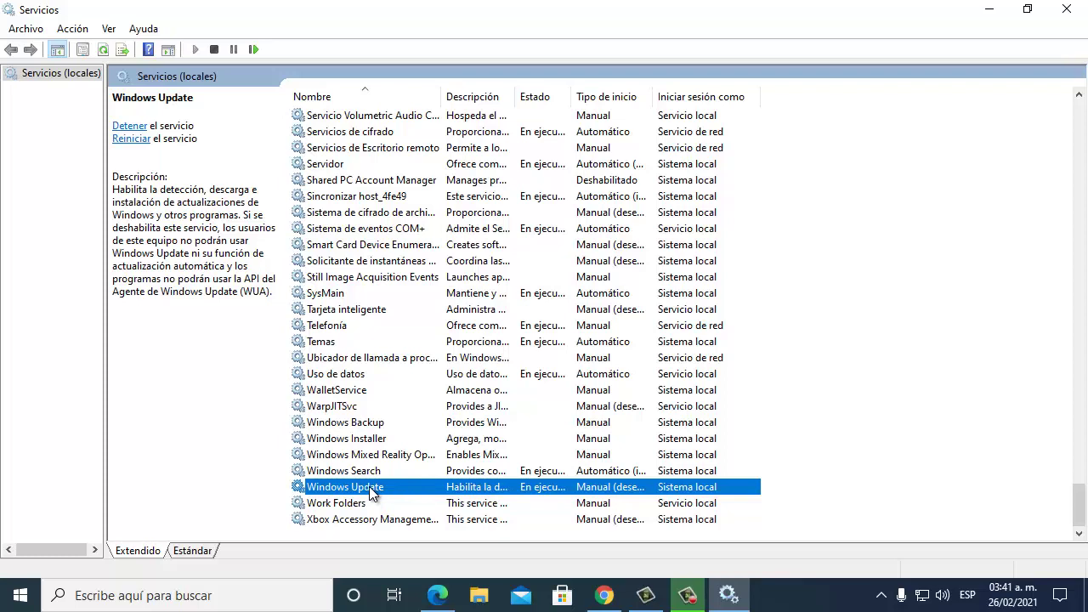
{"action": "right_click", "coordinate": [369, 486]}
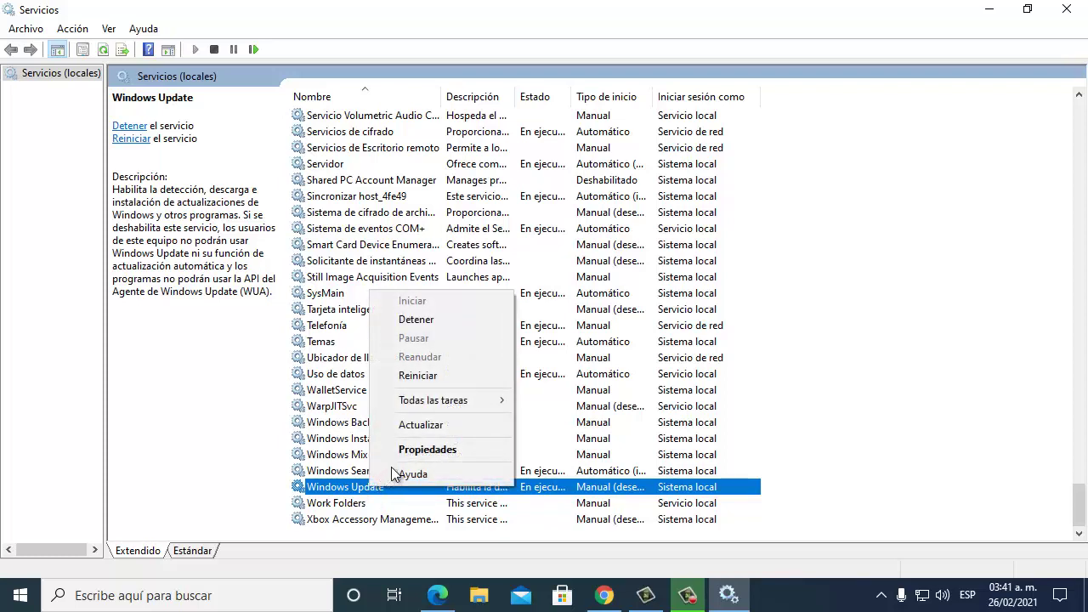
{"action": "left_click", "coordinate": [415, 451]}
{"action": "left_click", "coordinate": [563, 269]}
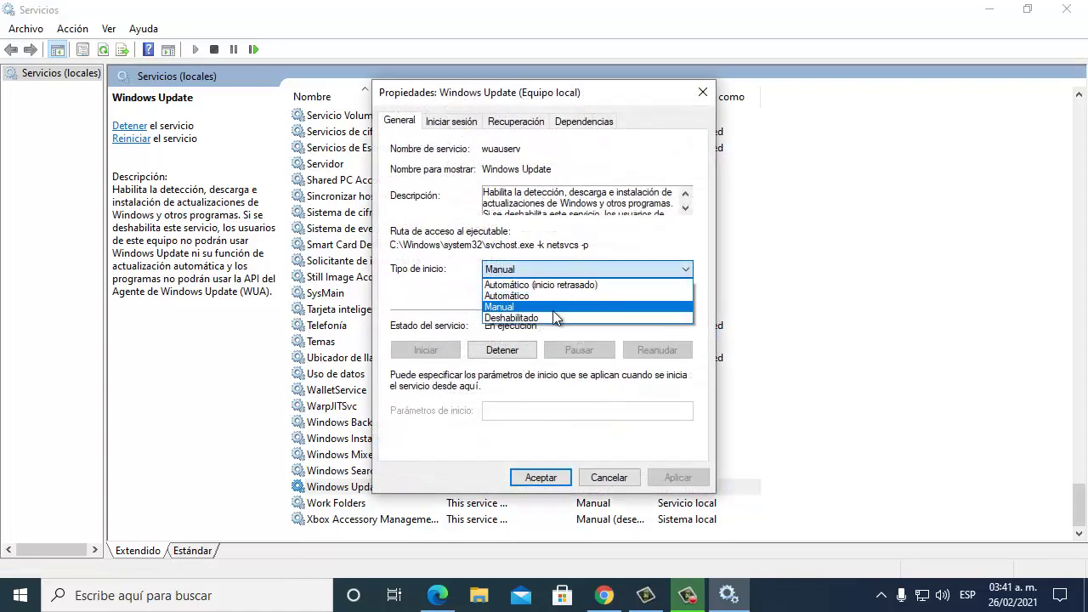
{"action": "left_click", "coordinate": [548, 318]}
{"action": "left_click", "coordinate": [670, 478]}
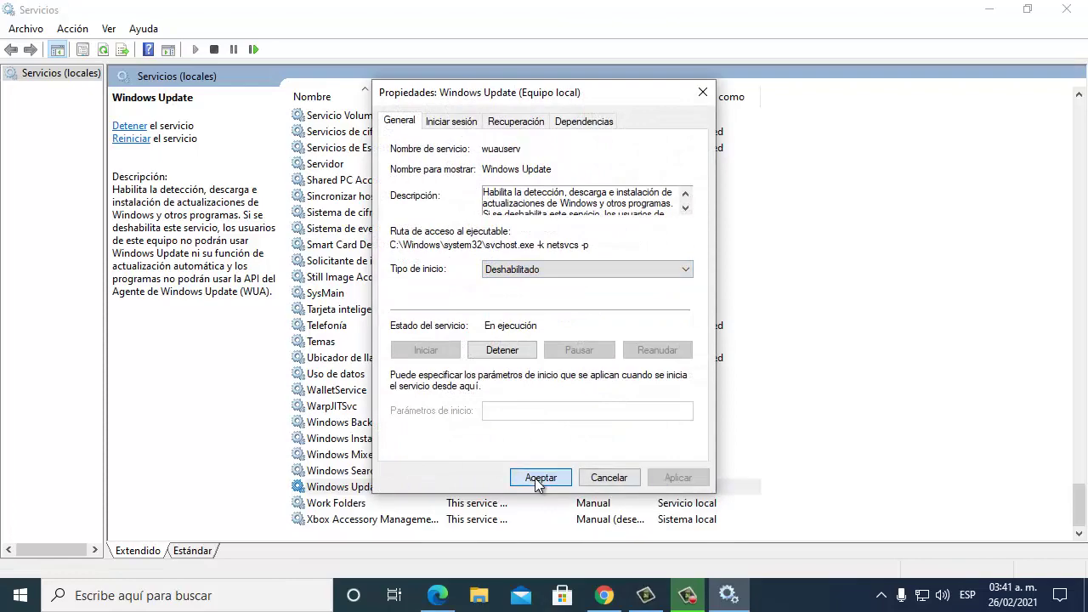
{"action": "left_click", "coordinate": [541, 478]}
Close the Servicios console and refresh the desktop.
{"action": "scroll", "coordinate": [915, 401], "scroll_direction": "up", "scroll_amount": 20}
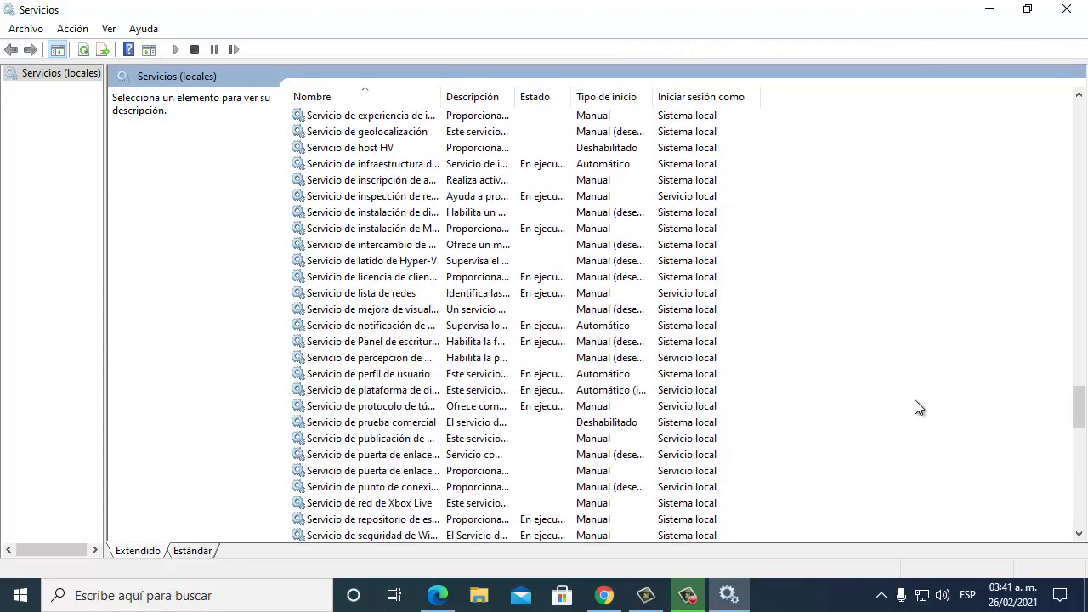
{"action": "left_click", "coordinate": [1070, 13]}
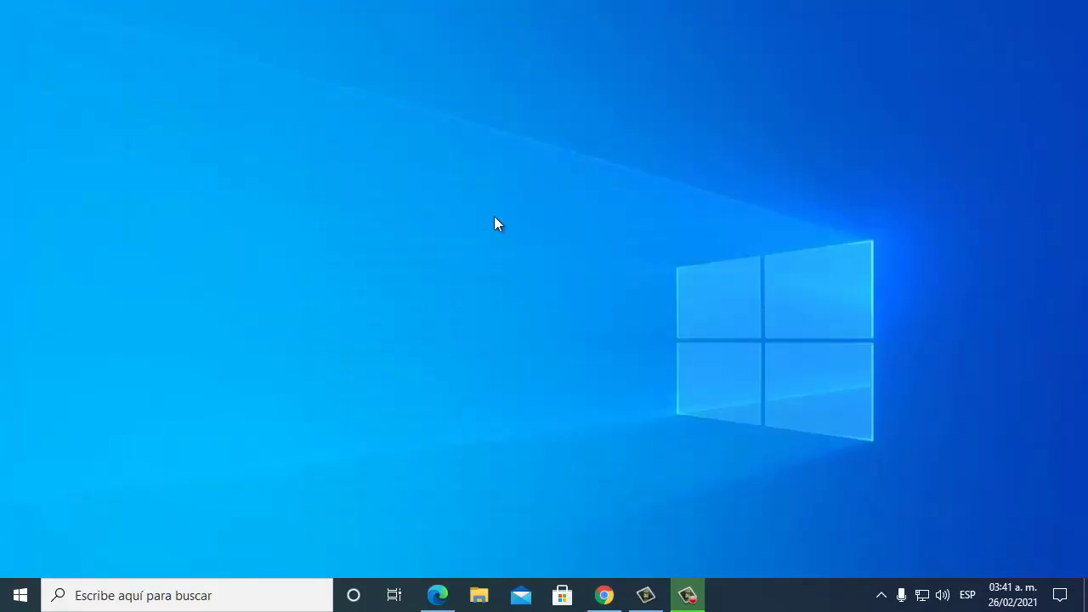
{"action": "right_click", "coordinate": [496, 218]}
{"action": "left_click", "coordinate": [549, 266]}
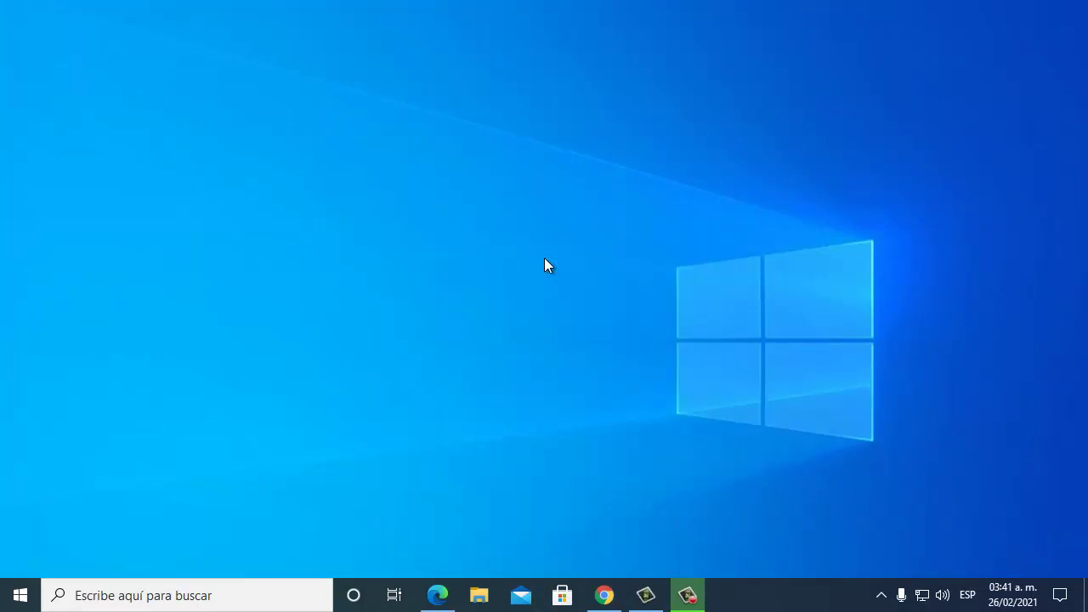